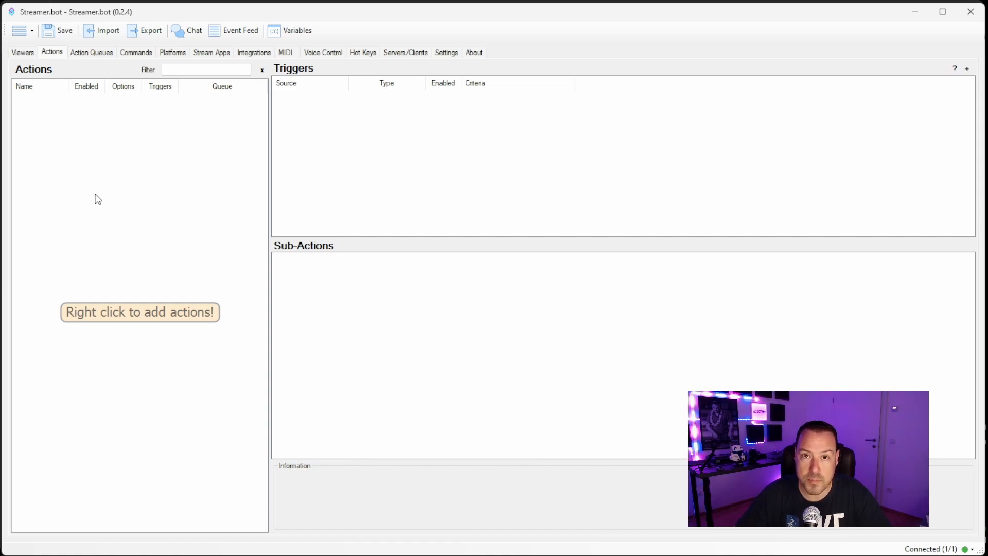
# - Add a new enabled action named "New Follers" in the Default queue
pyautogui.rightClick(94, 198)
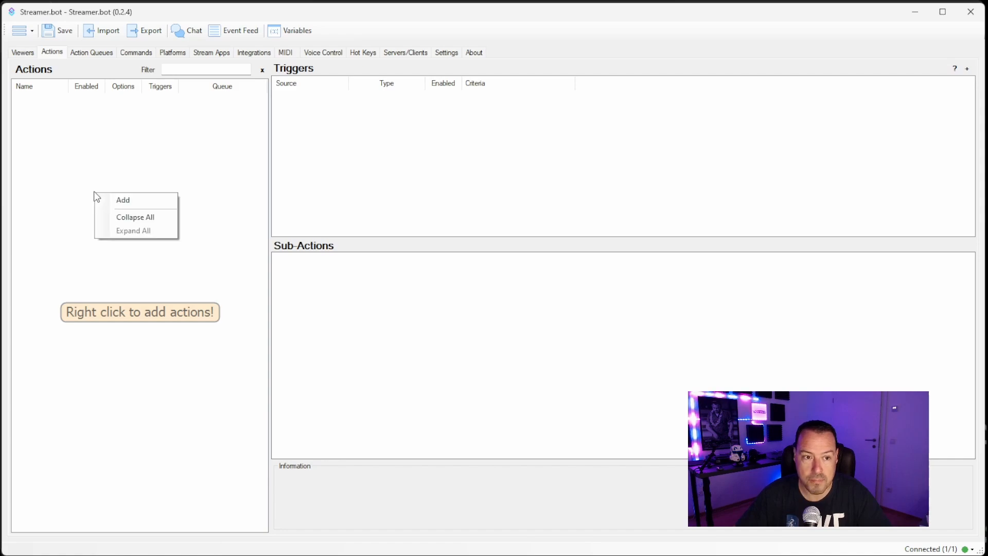
pyautogui.press('Escape')
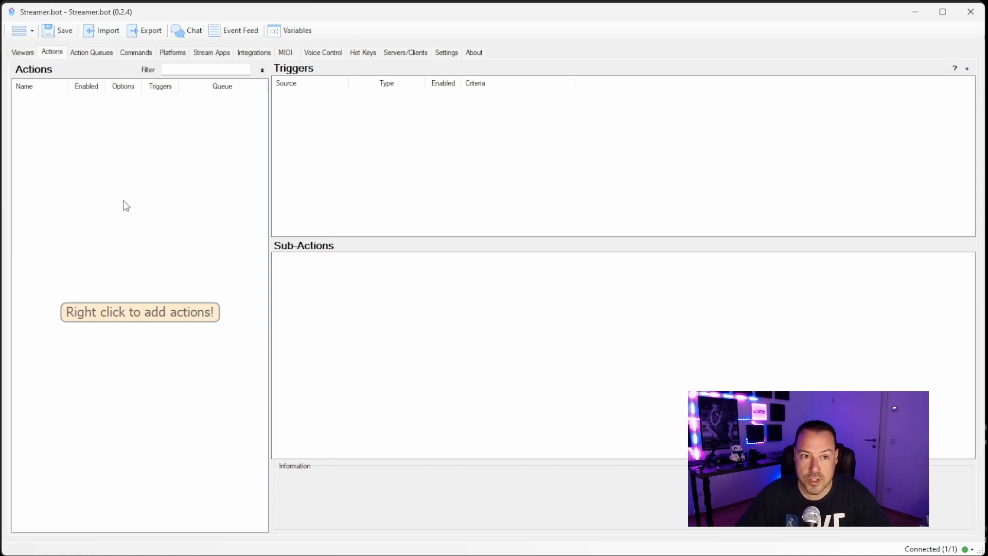
pyautogui.rightClick(75, 183)
pyautogui.click(117, 186)
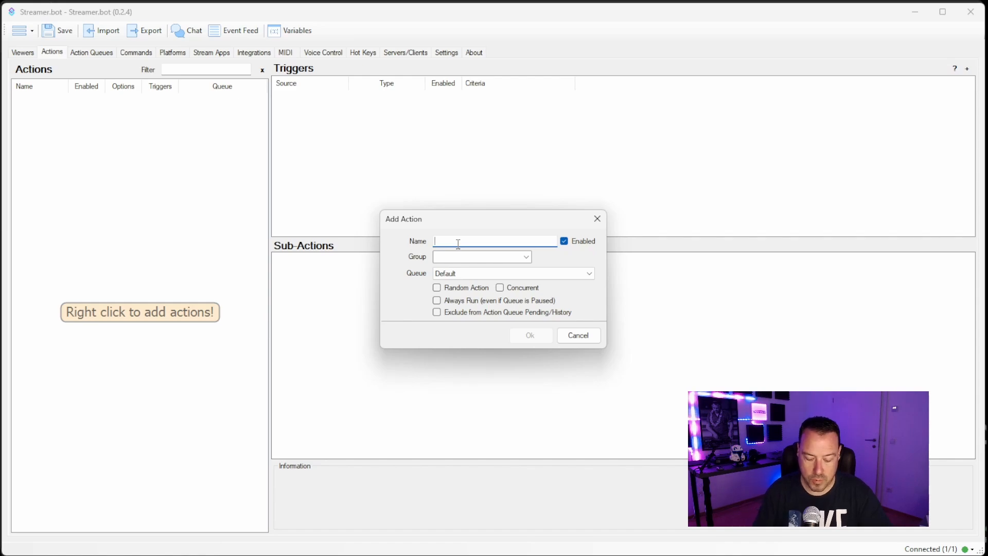
pyautogui.write('New Follers')
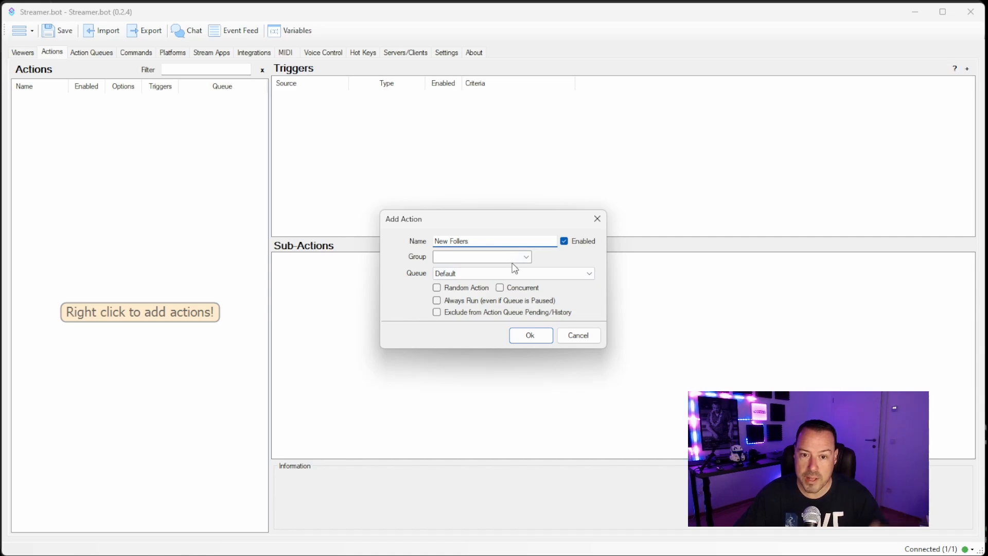
pyautogui.click(530, 335)
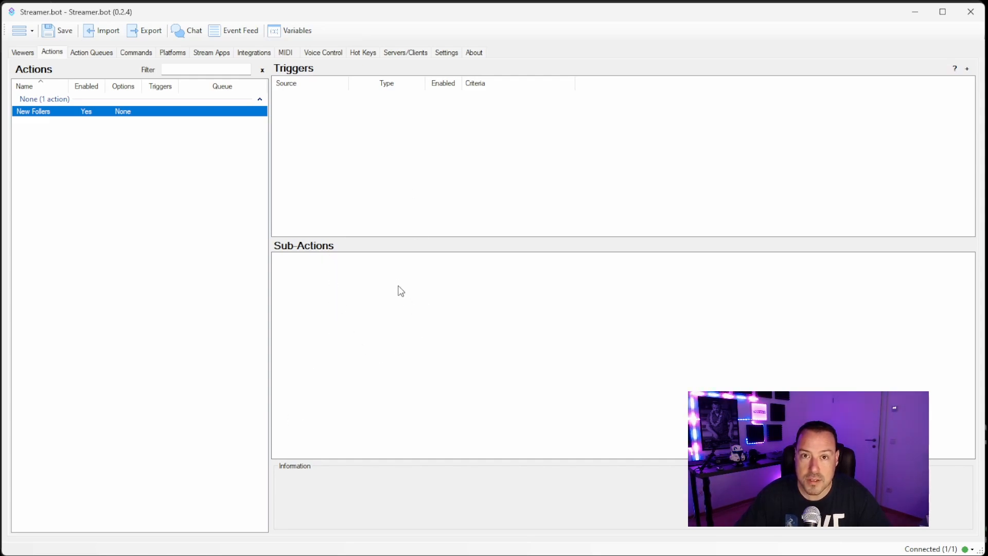
# - Add a Twitch channel Follow trigger to the New Follers action
pyautogui.rightClick(337, 126)
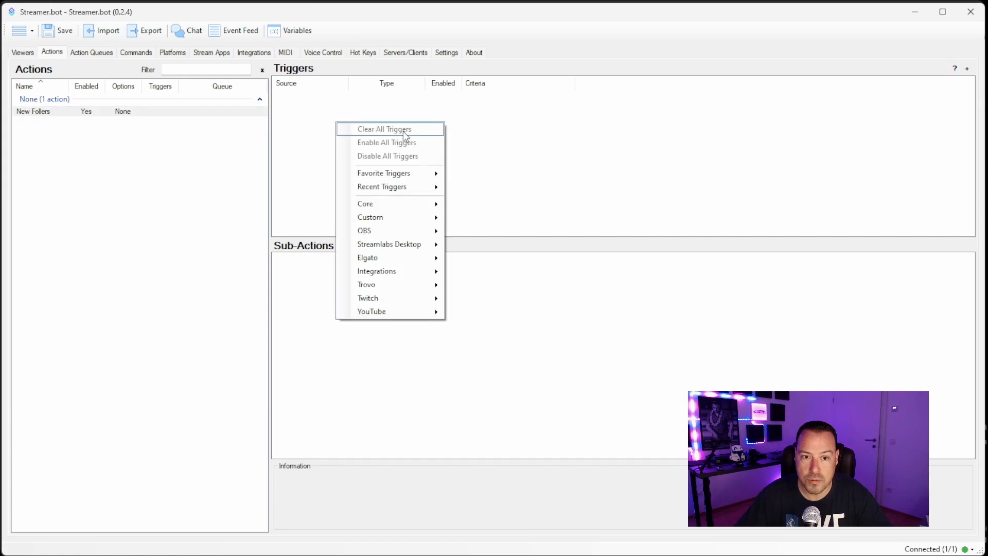
pyautogui.moveTo(380, 296)
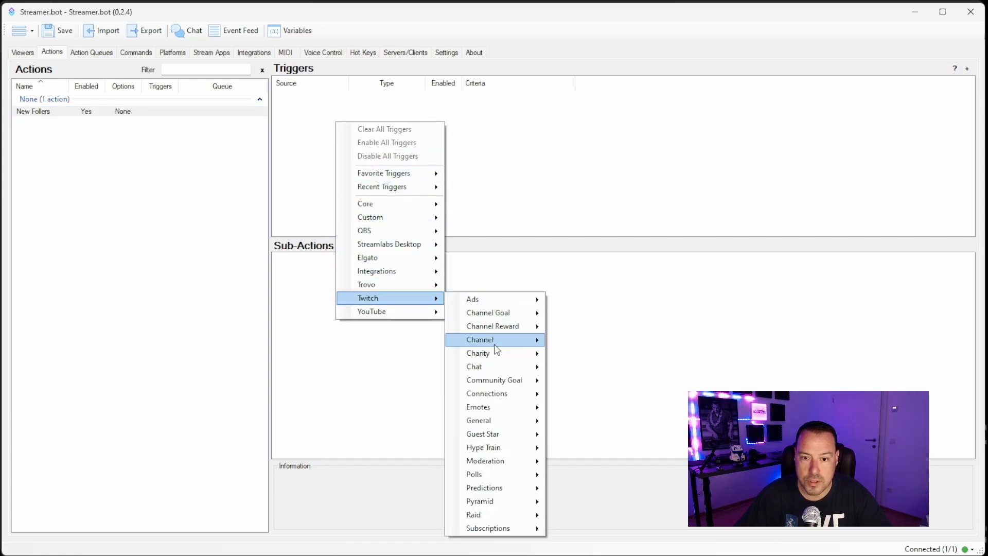
pyautogui.moveTo(494, 340)
pyautogui.click(601, 344)
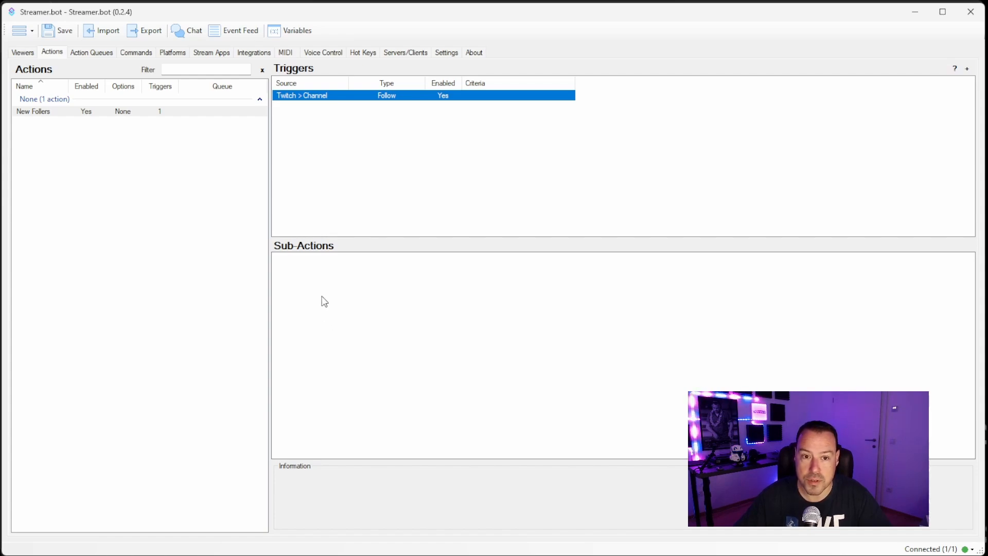
# - Add a Twitch Send Message to Channel sub-action with the message "Welcome %user%!"
pyautogui.rightClick(311, 277)
pyautogui.moveTo(377, 459)
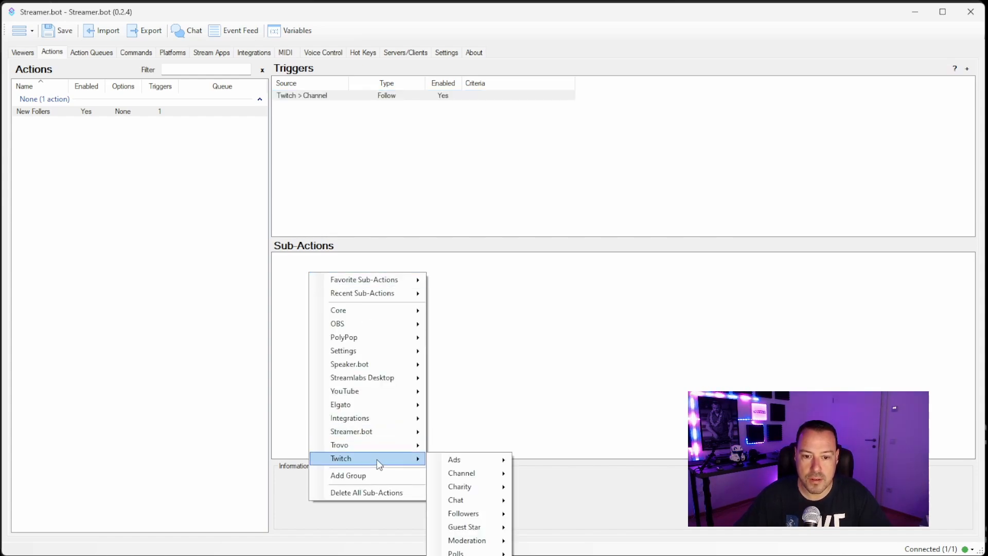
pyautogui.moveTo(455, 499)
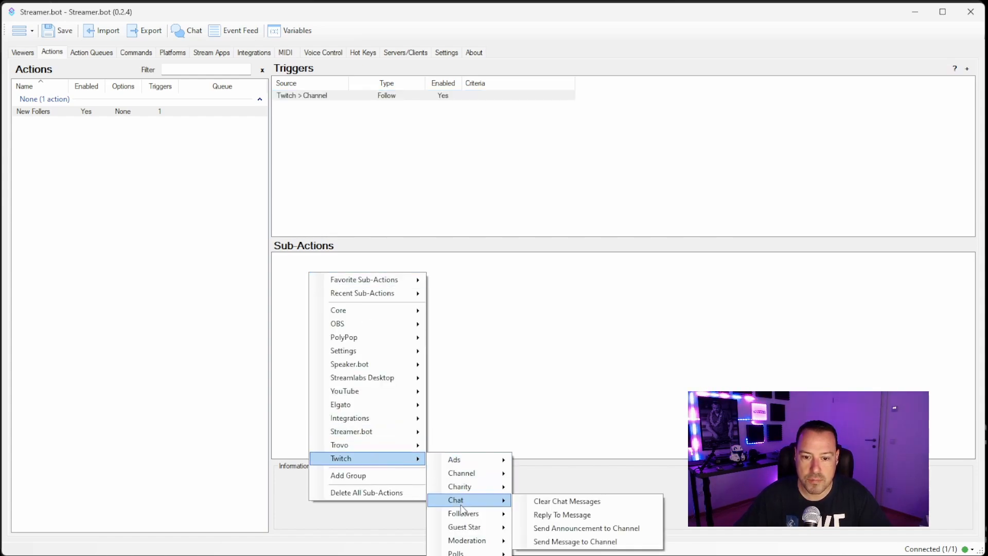
pyautogui.click(576, 540)
pyautogui.click(483, 284)
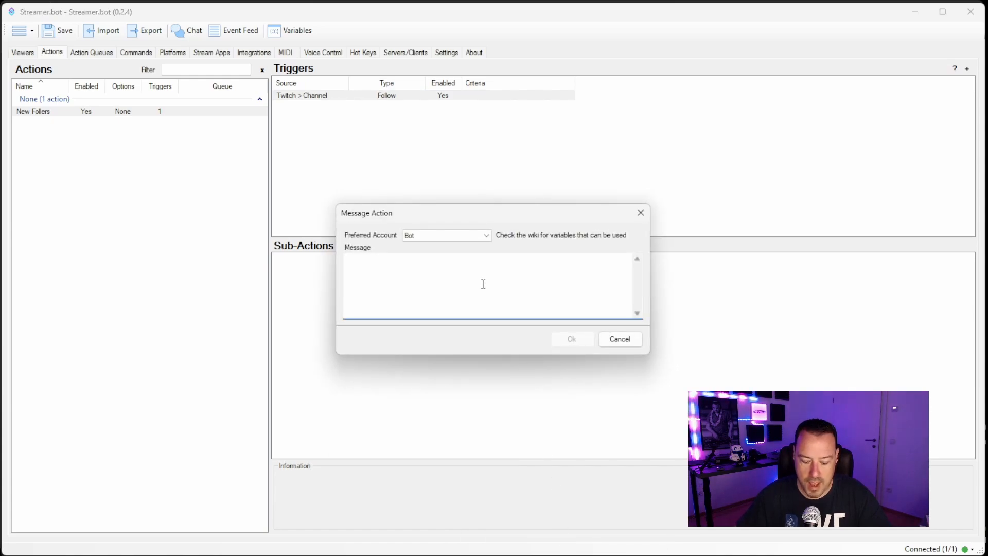
pyautogui.write('Welcome ')
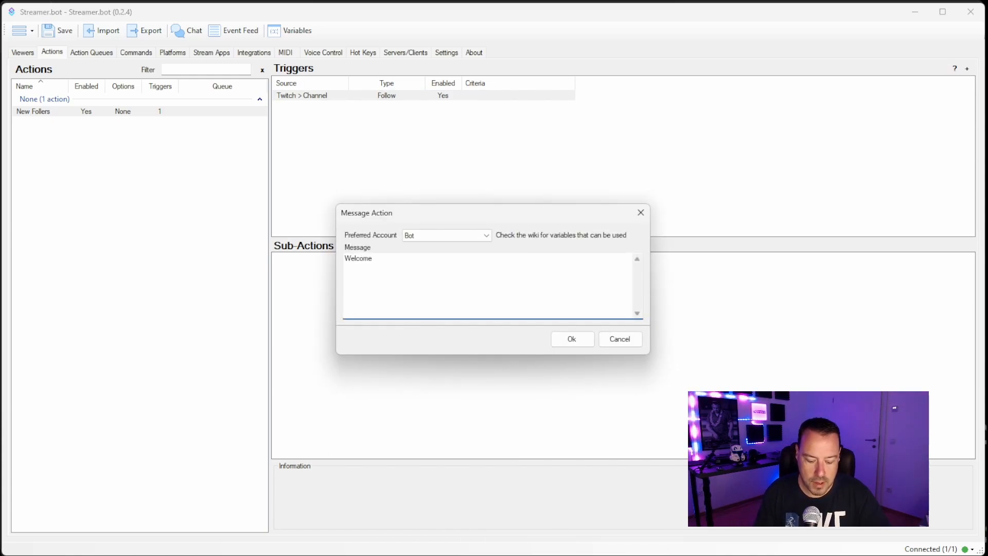
pyautogui.write('%user%!')
pyautogui.press('Return')
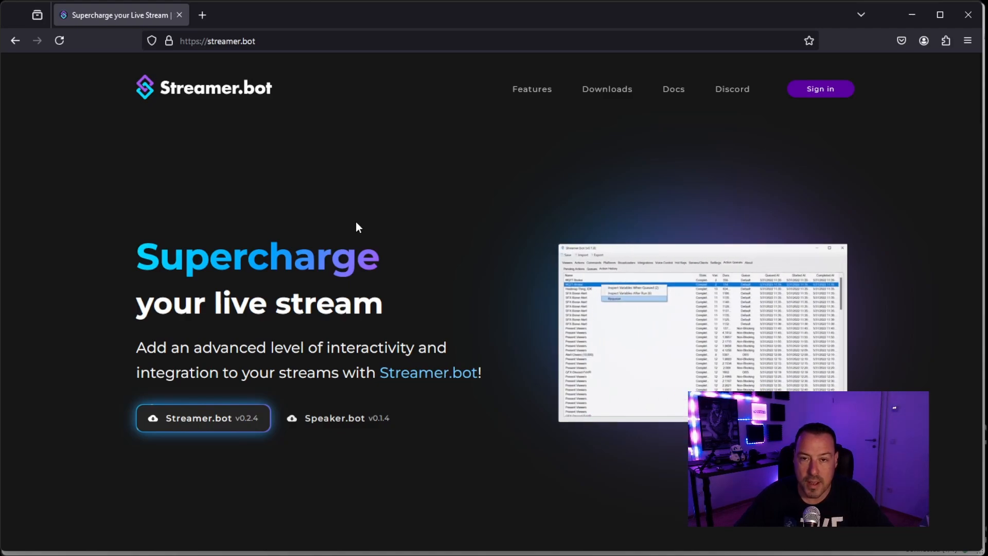
# - Open the Streamer.bot documentation and find the reference page for the Twitch channel Follow trigger
pyautogui.click(675, 91)
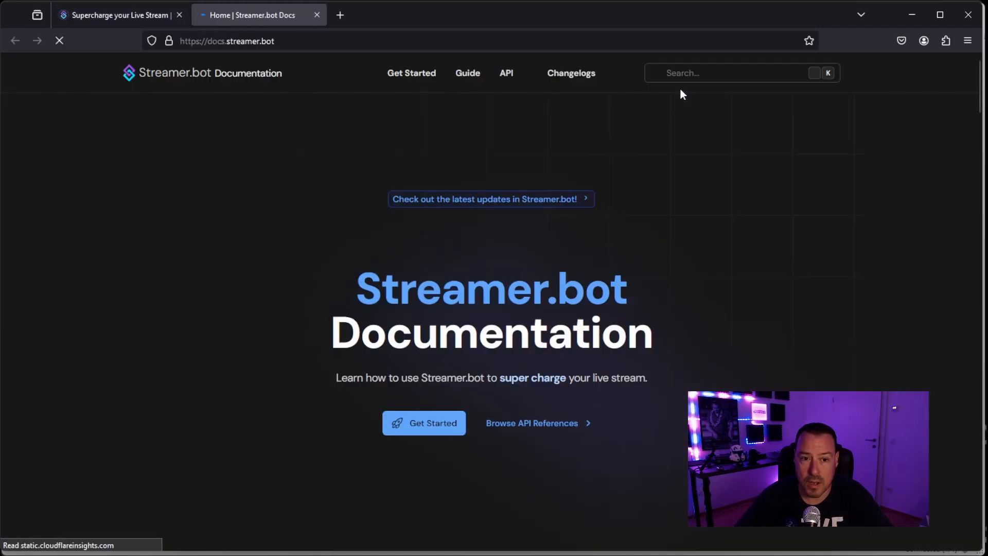
pyautogui.click(412, 434)
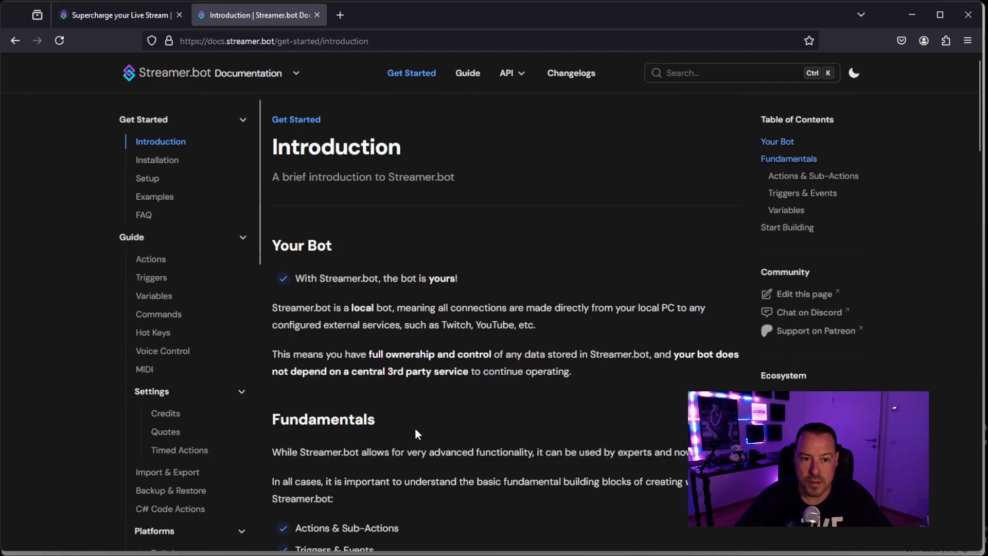
pyautogui.scroll(-6, 198, 304)
pyautogui.click(164, 245)
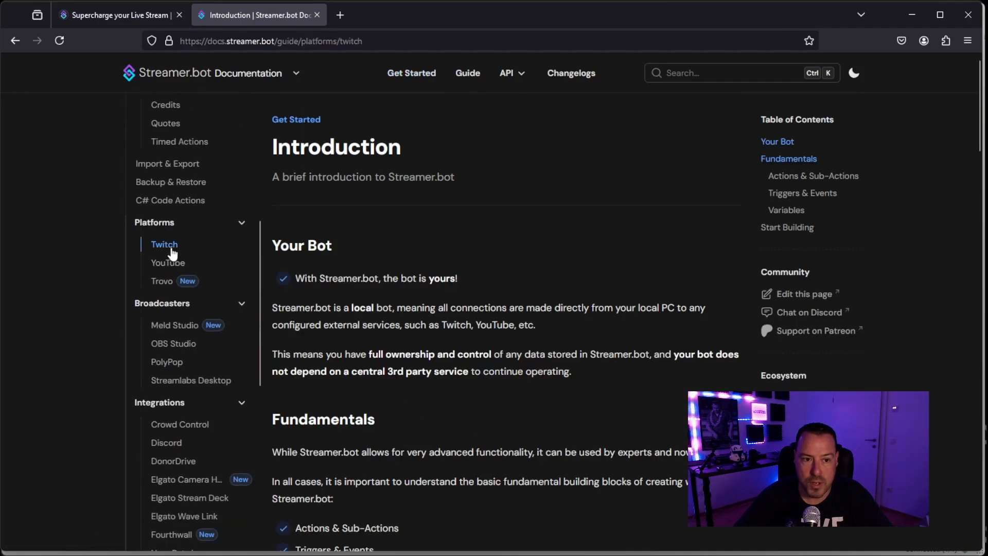
pyautogui.click(572, 314)
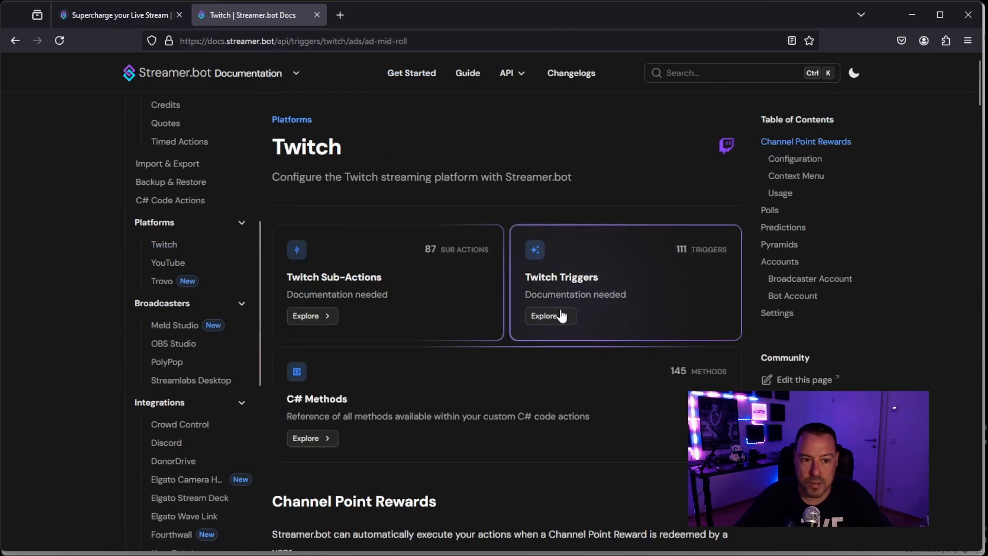
pyautogui.click(154, 380)
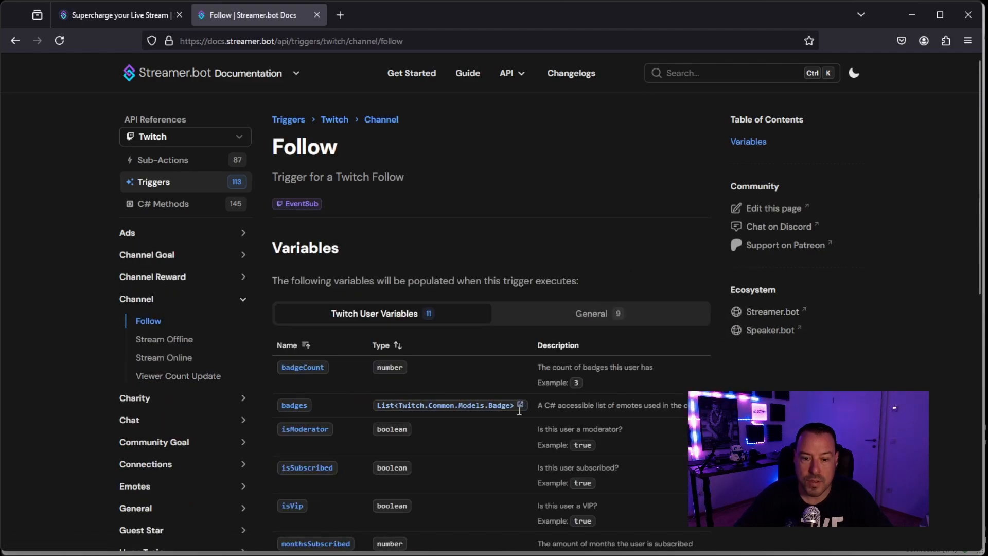
# - Look up the user variable and its description among the Follow trigger's Twitch user variables
pyautogui.hotkey('alt', 'Tab')
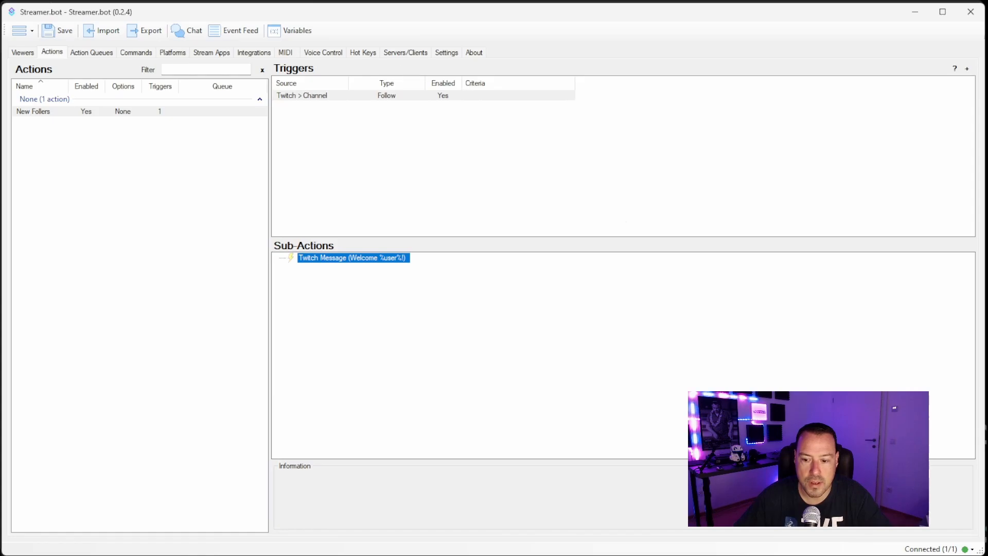
pyautogui.hotkey('alt', 'Tab')
pyautogui.scroll(-2, 351, 356)
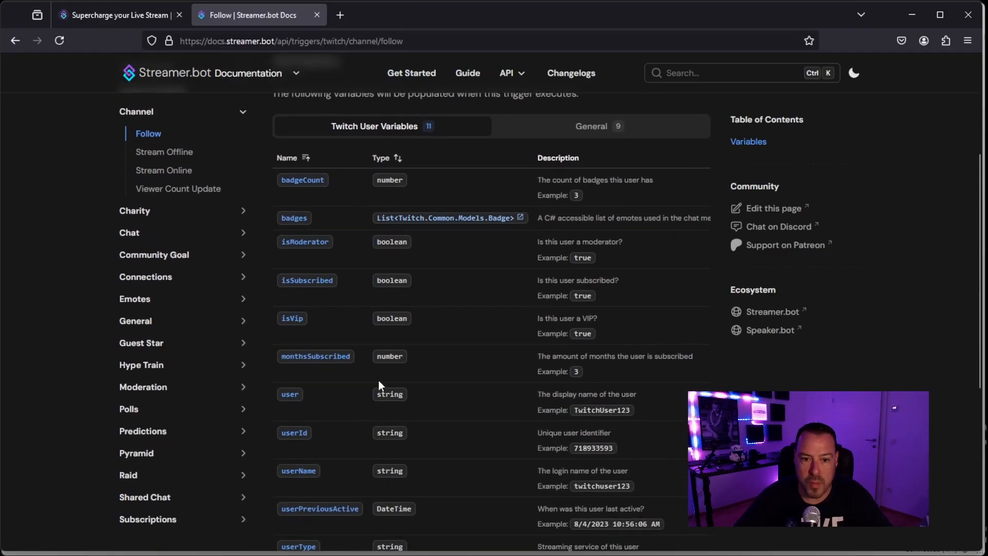
pyautogui.scroll(-3, 498, 362)
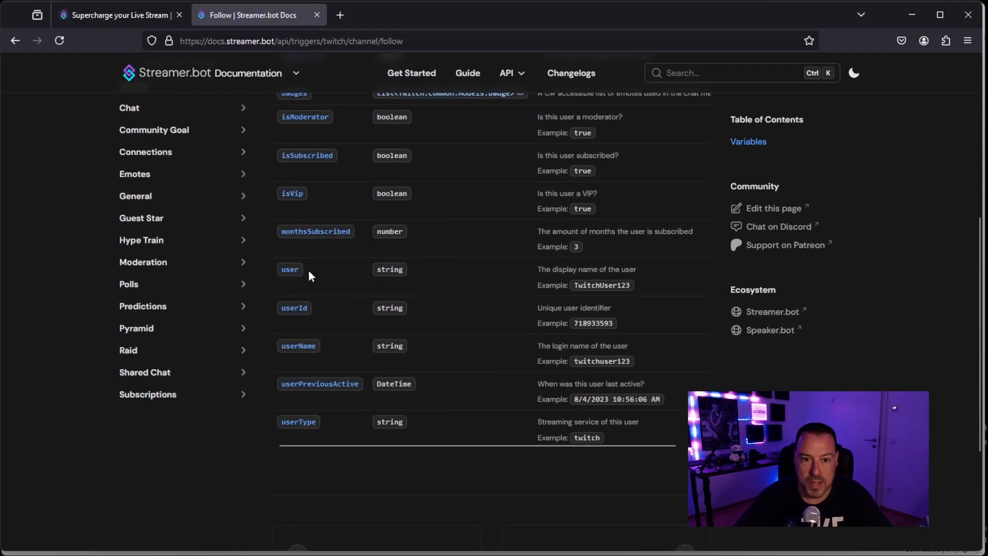
pyautogui.doubleClick(289, 271)
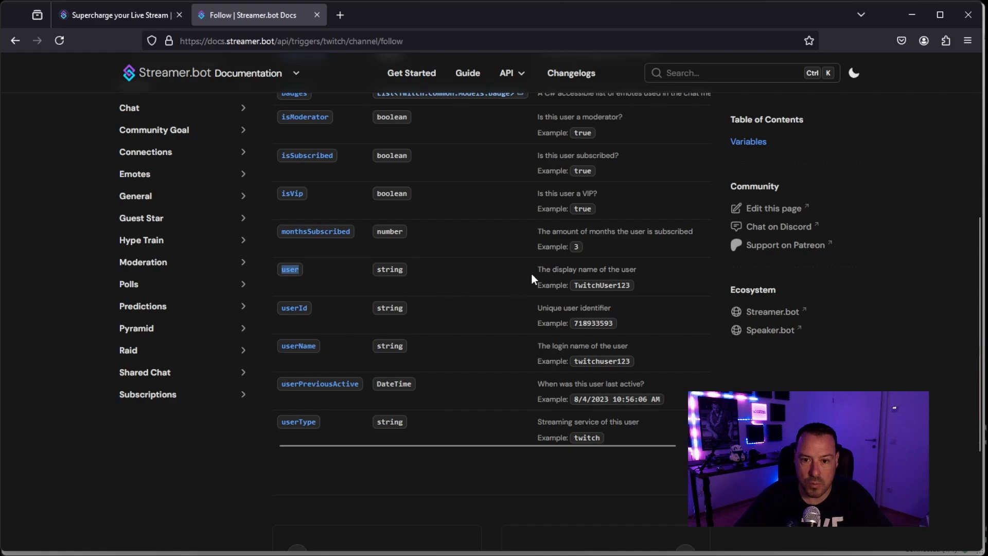
pyautogui.moveTo(536, 270); pyautogui.dragTo(619, 285)
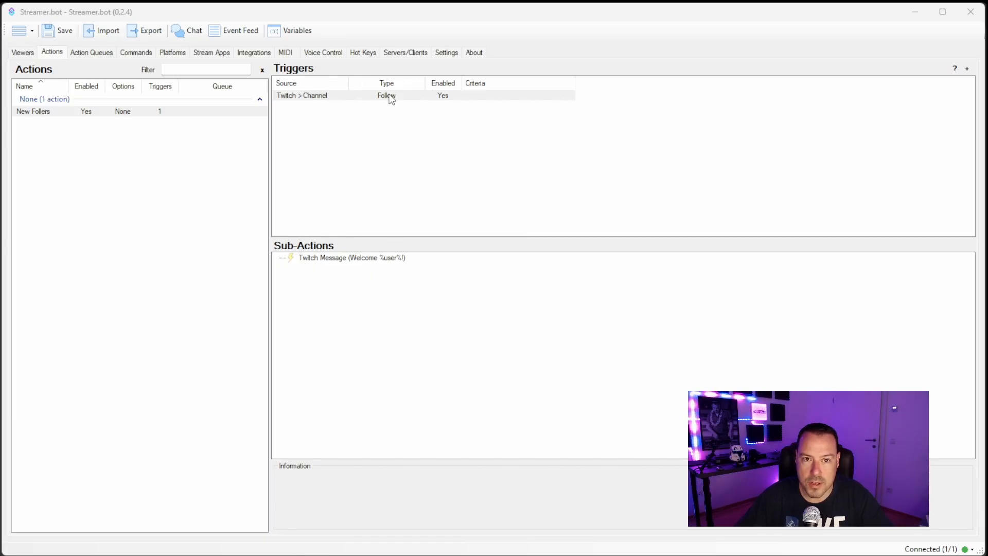
# - Test the Follow trigger and check the welcome message in the Twitch channel's chat
pyautogui.click(390, 97)
pyautogui.rightClick(389, 96)
pyautogui.click(399, 101)
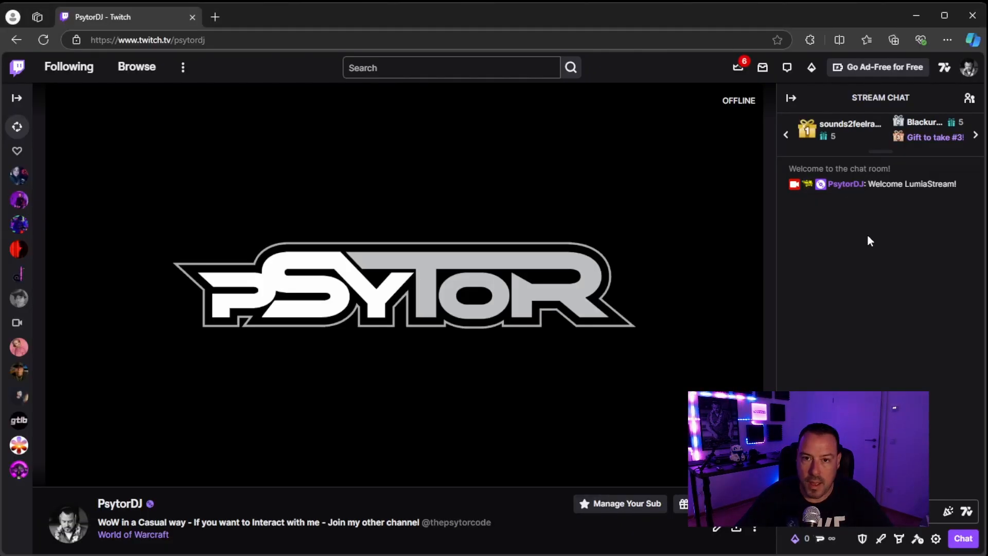
pyautogui.moveTo(876, 185)
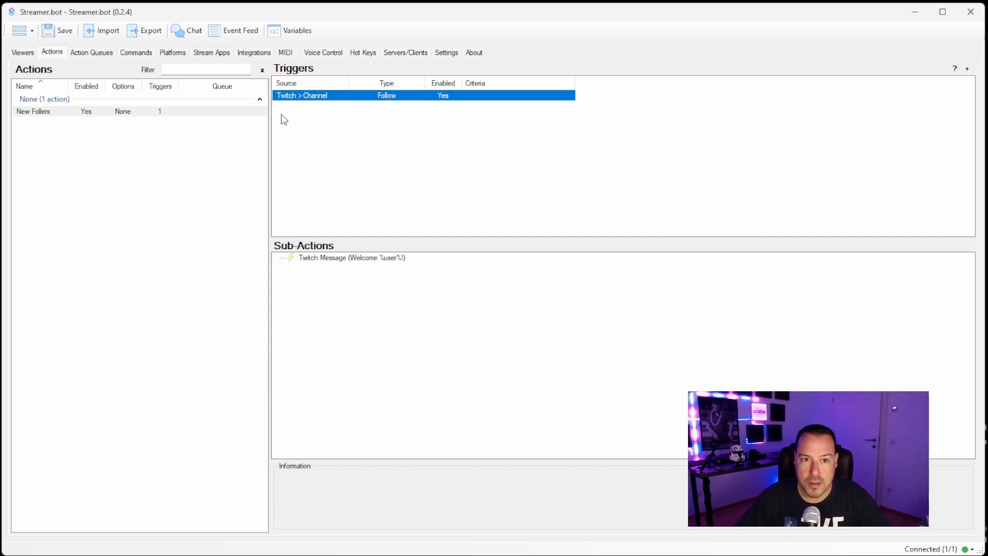
# - Review the Twitch, YouTube and Trovo platform settings and their entries in the documentation
pyautogui.click(170, 54)
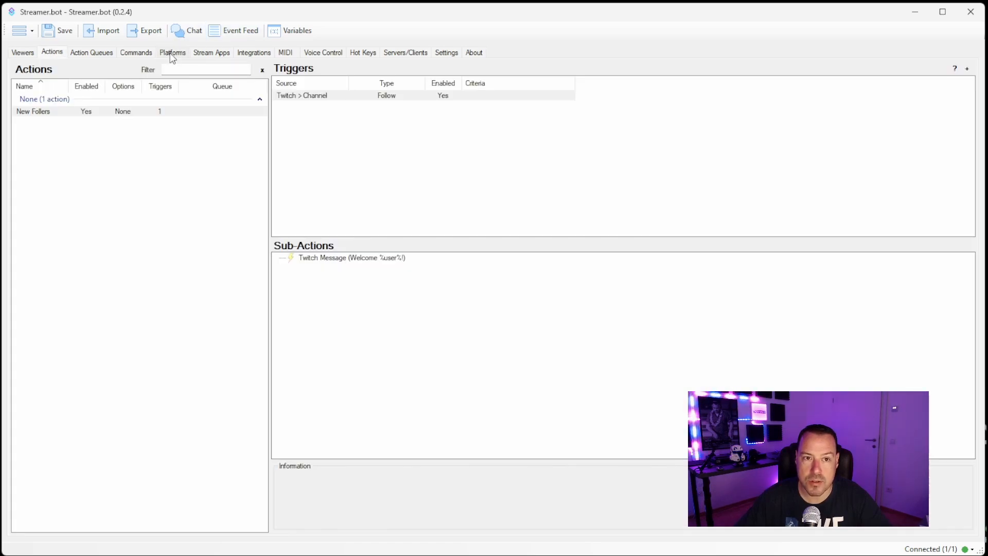
pyautogui.click(172, 53)
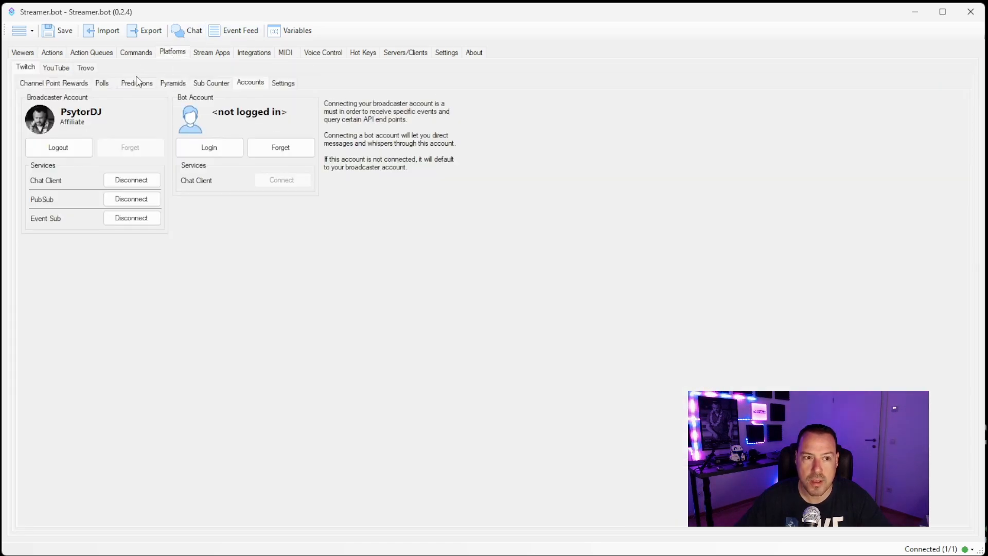
pyautogui.click(59, 68)
pyautogui.click(93, 68)
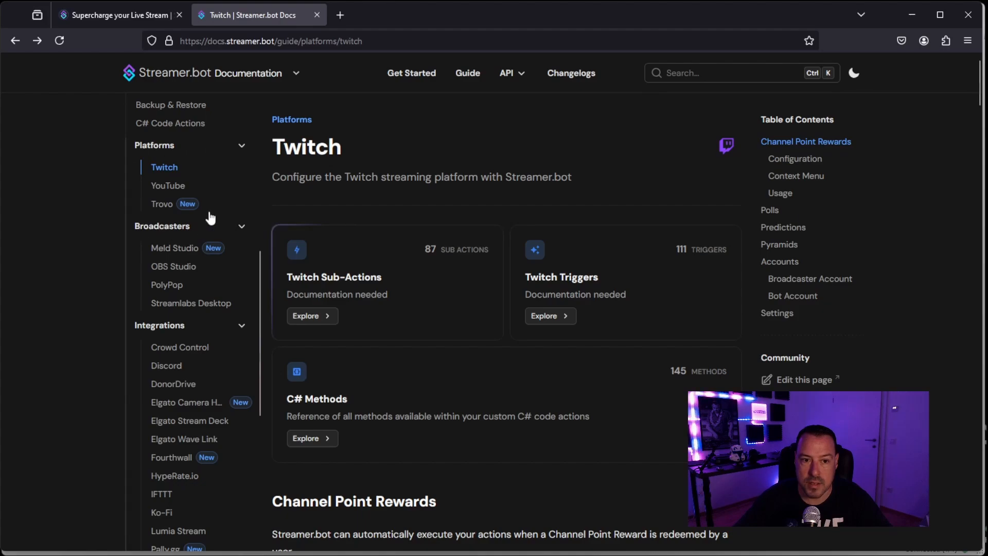
pyautogui.hotkey('alt', 'Tab')
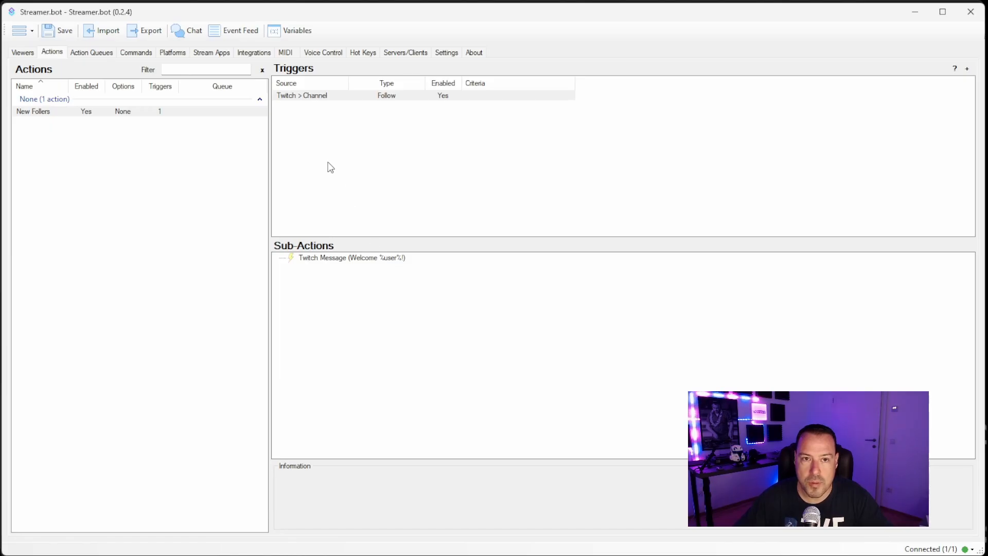
# - Switch to OBS and add a Text (GDI+) source named "Welcome Follower" to the scene
pyautogui.click(218, 56)
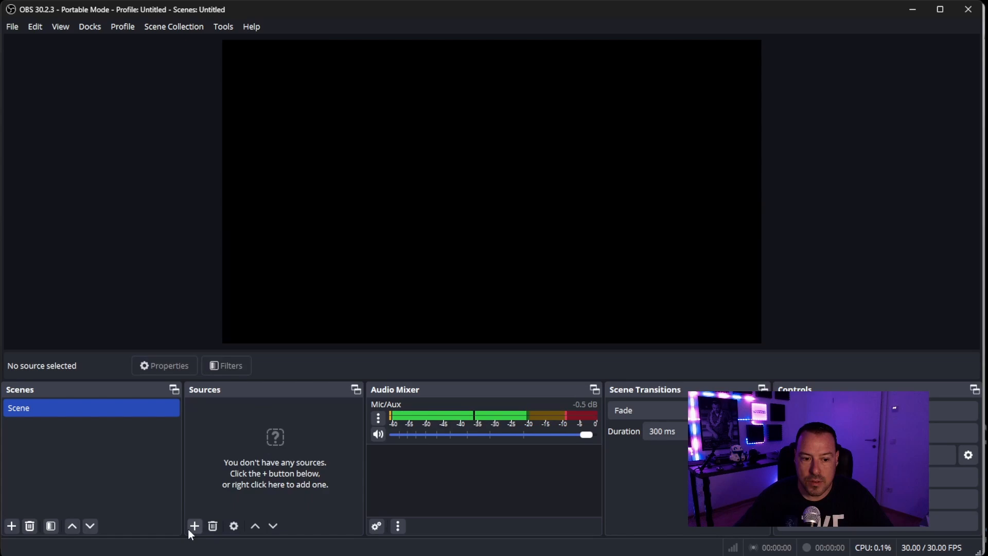
pyautogui.click(192, 527)
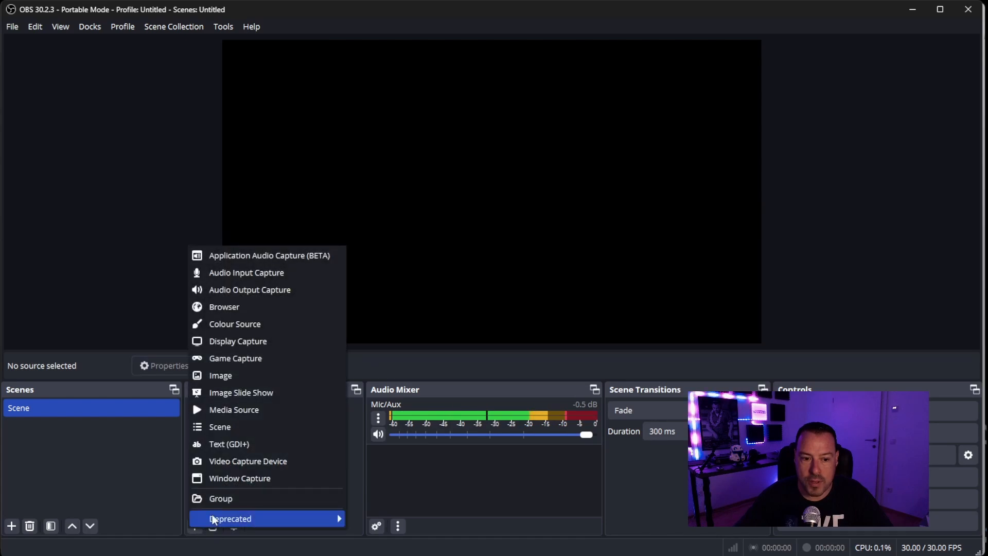
pyautogui.click(226, 442)
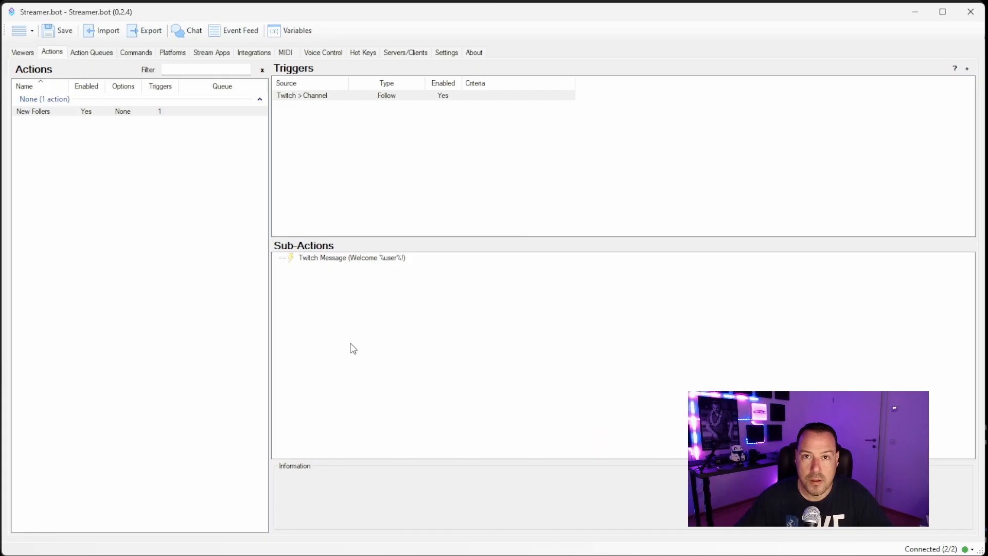
# - Add an OBS Set GDI Text sub-action that sets the Welcome Follower source to "Welcome %user%!"
pyautogui.rightClick(329, 301)
pyautogui.moveTo(370, 343)
pyautogui.moveTo(479, 494)
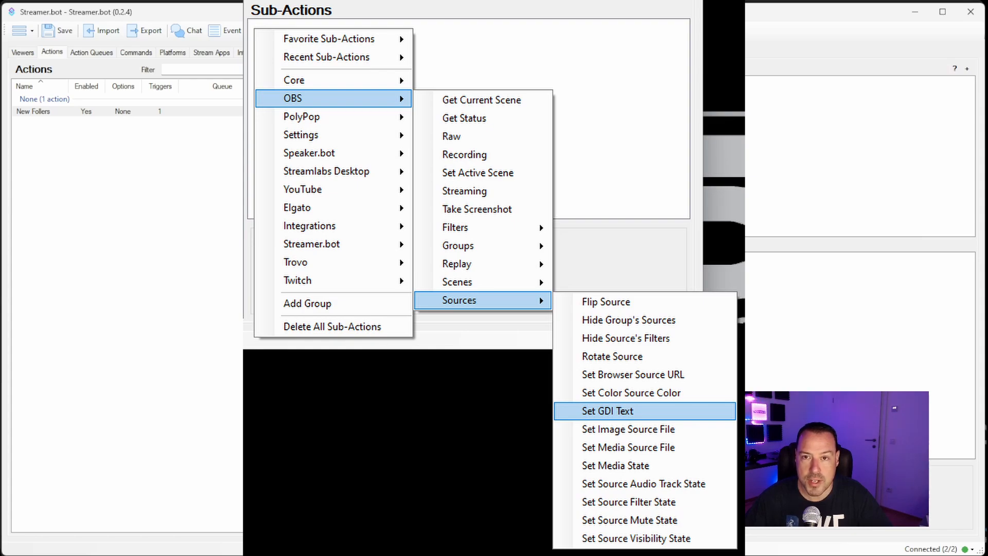
pyautogui.click(607, 410)
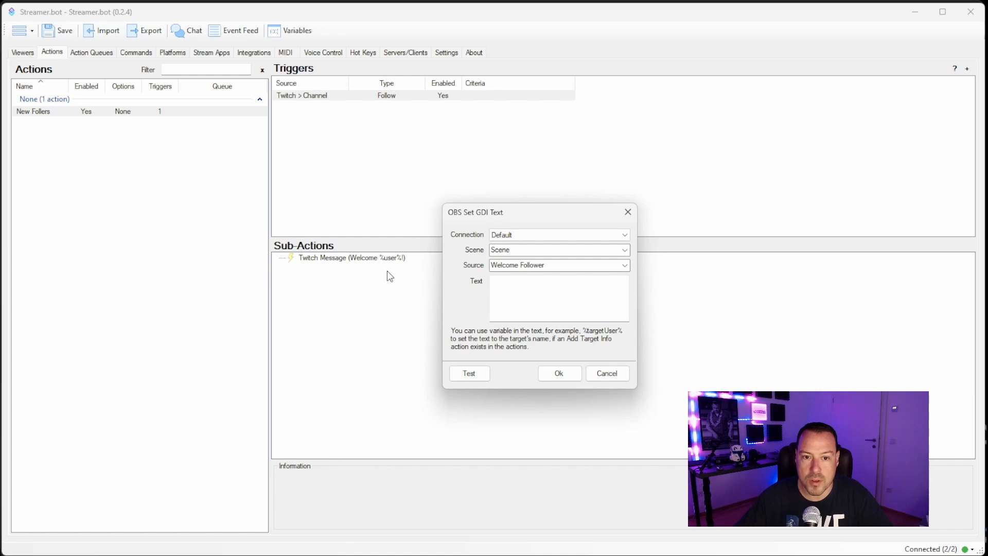
pyautogui.click(506, 290)
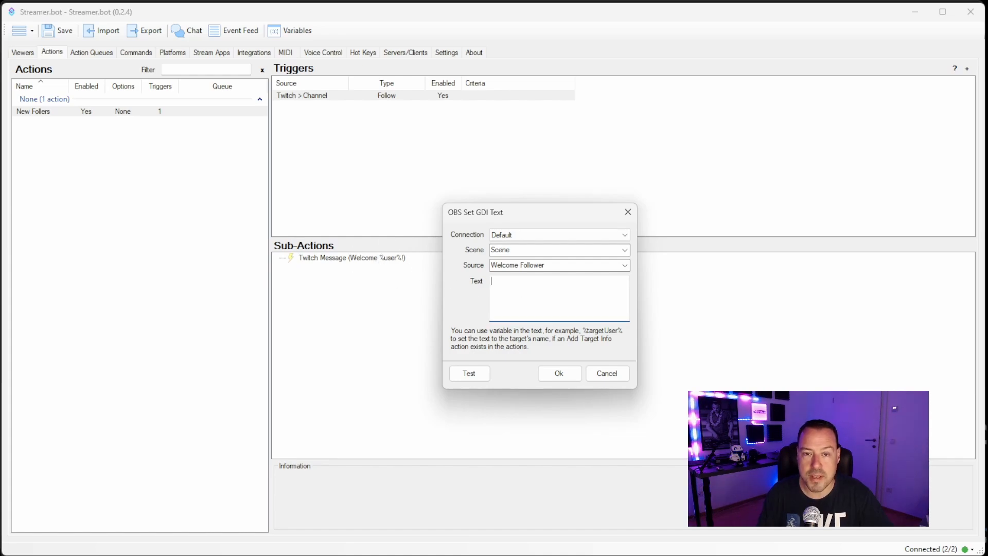
pyautogui.write('W')
pyautogui.write('elcome %user%!')
pyautogui.click(559, 373)
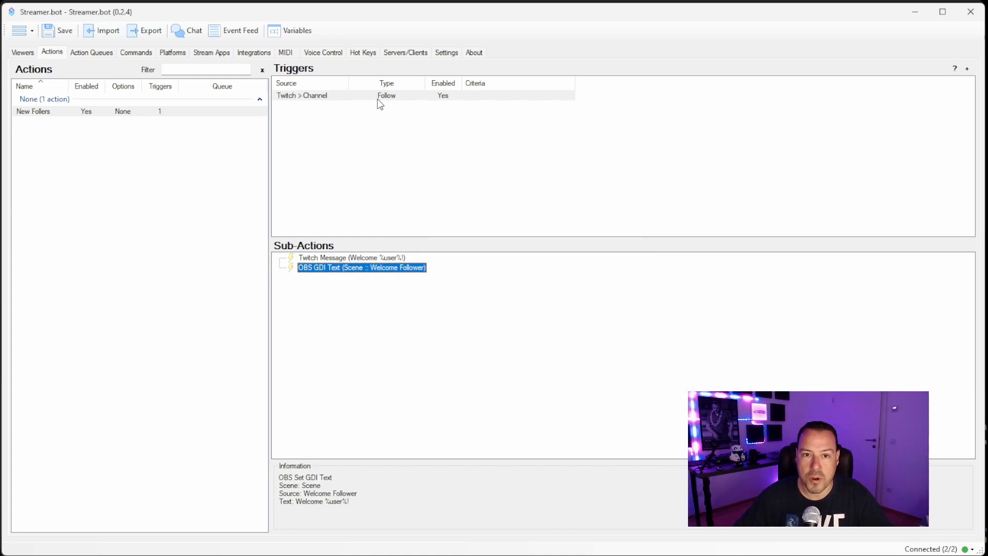
# - Review the details of the Twitch Message and OBS GDI Text sub-actions
pyautogui.click(384, 258)
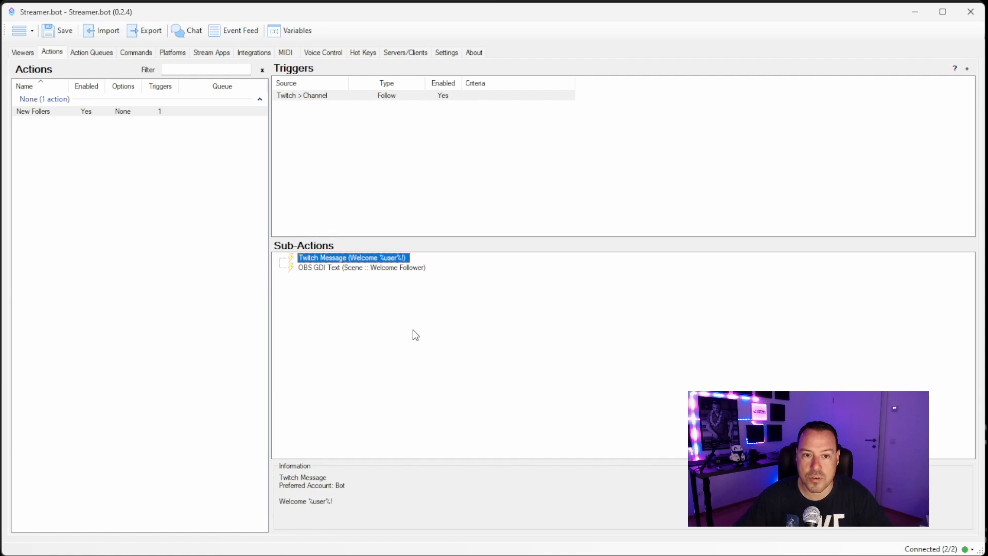
pyautogui.click(395, 267)
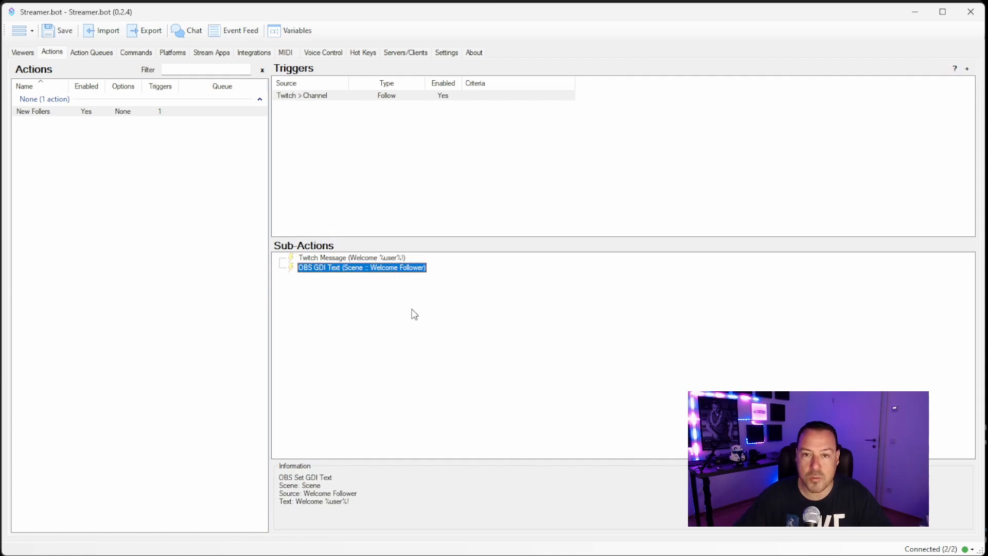
pyautogui.click(394, 282)
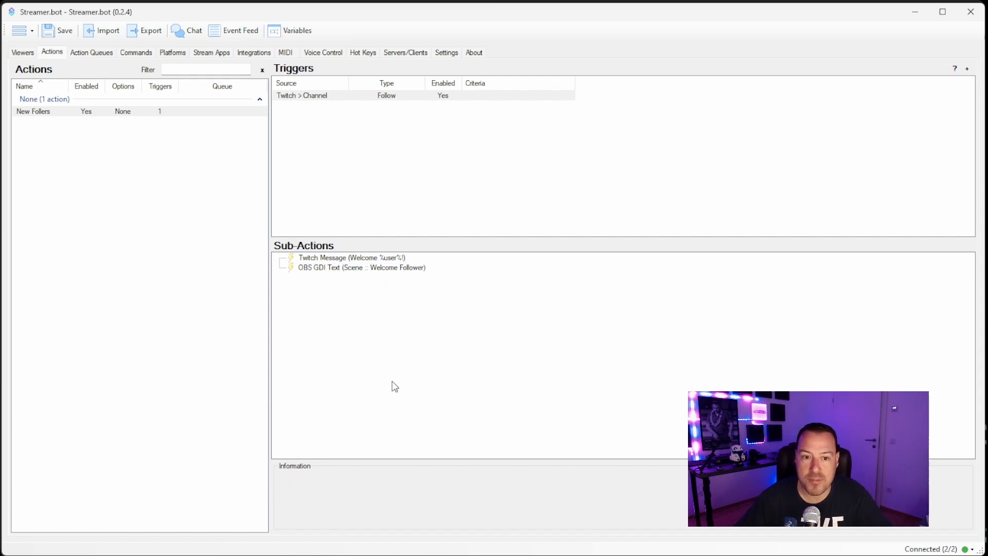
pyautogui.rightClick(360, 305)
pyautogui.click(344, 305)
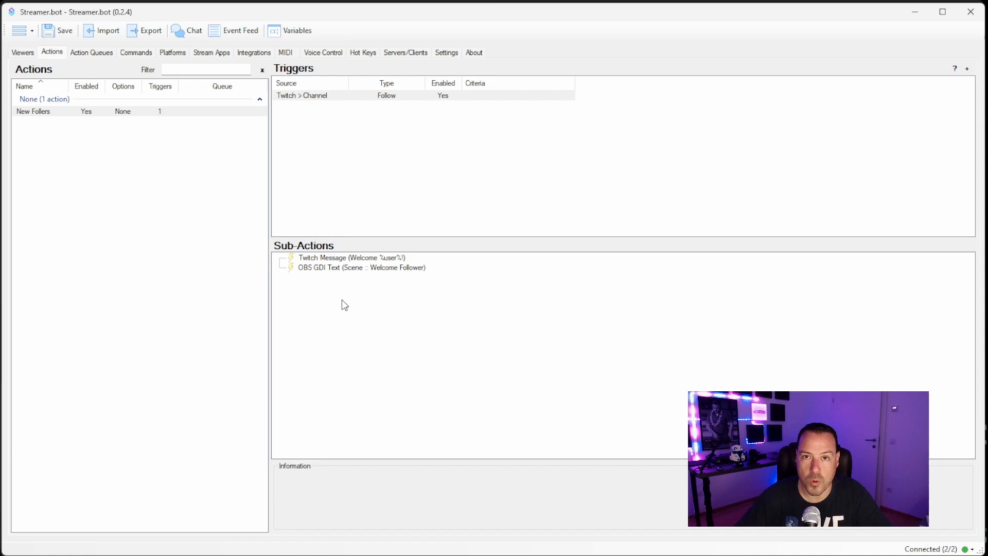
# - Add an OBS source visibility sub-action making Welcome Follower visible and move it above the OBS GDI Text sub-action
pyautogui.rightClick(370, 292)
pyautogui.moveTo(410, 342)
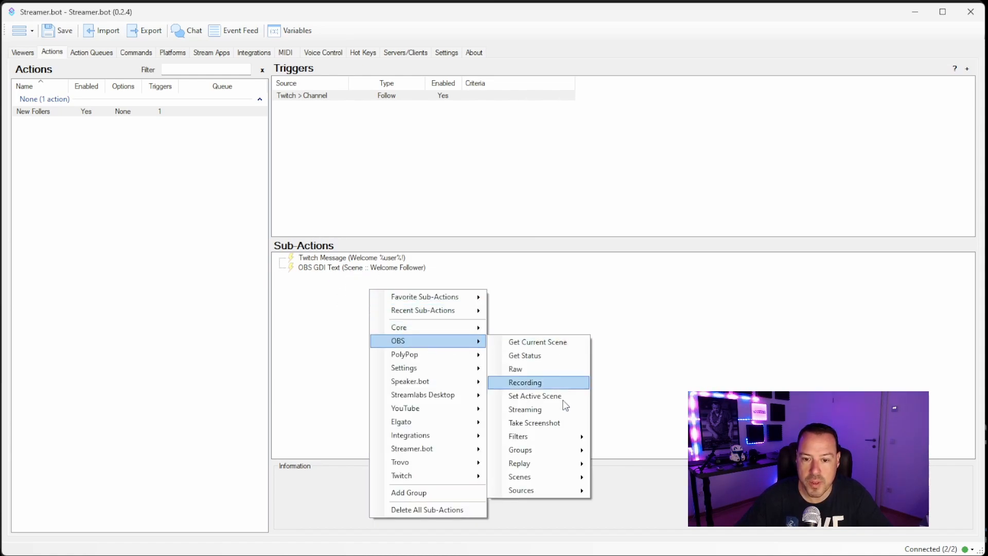
pyautogui.moveTo(572, 492)
pyautogui.click(649, 554)
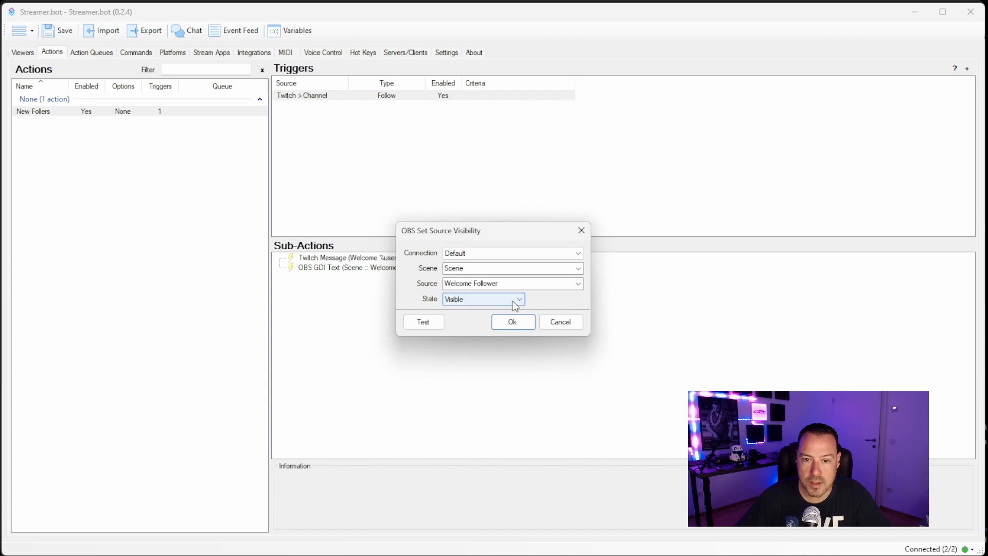
pyautogui.click(524, 322)
pyautogui.moveTo(376, 277); pyautogui.dragTo(377, 264)
# - Add a core Delay sub-action of 5000 ms to the follower action
pyautogui.rightClick(372, 293)
pyautogui.moveTo(430, 329)
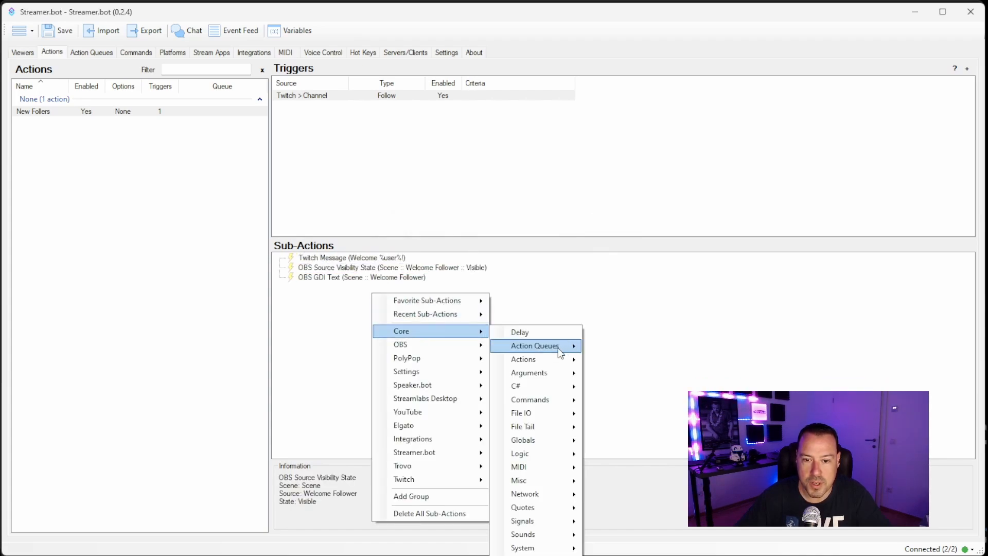
pyautogui.click(549, 333)
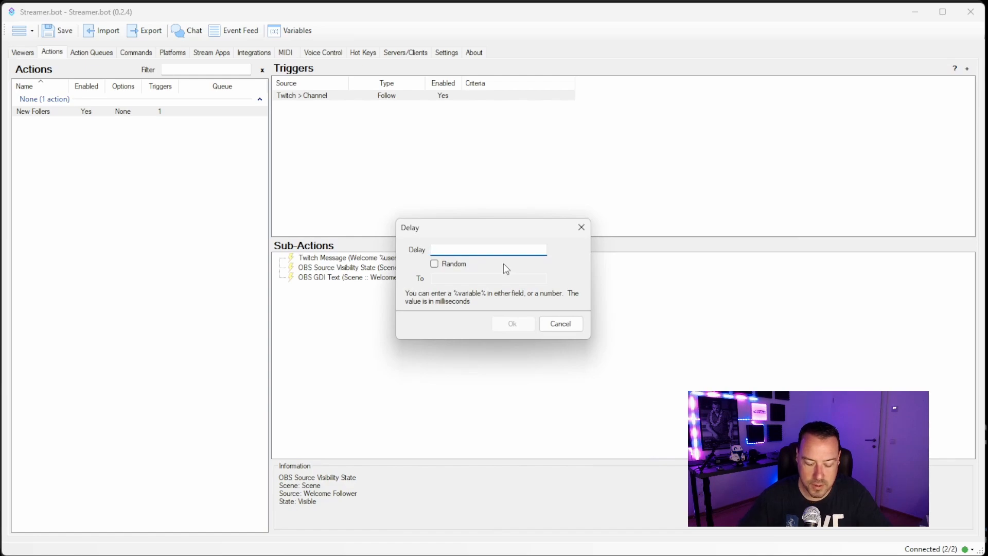
pyautogui.write('5000')
pyautogui.press('Return')
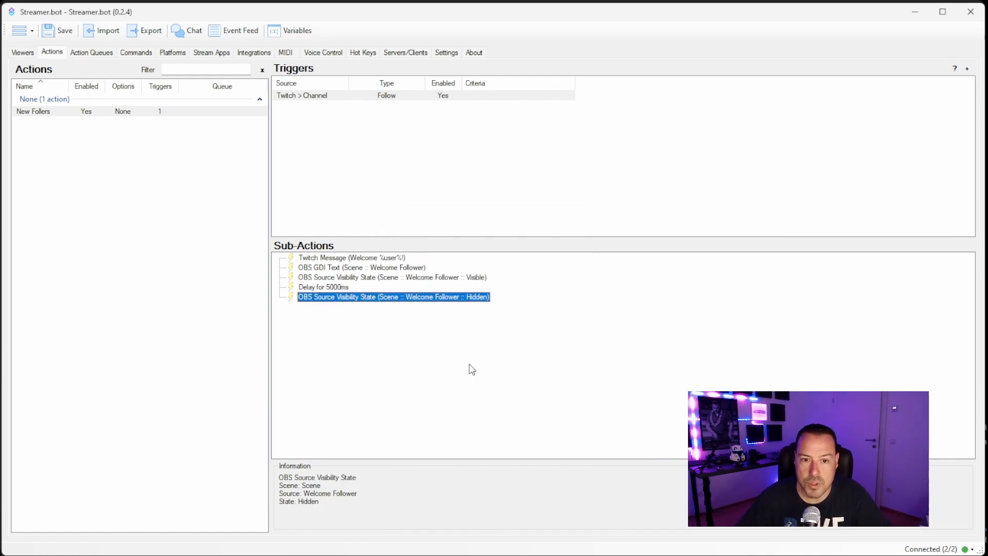
# - Review the follower action's sub-actions in order, from the Twitch message to hiding the source, along with its Follow trigger
pyautogui.click(371, 258)
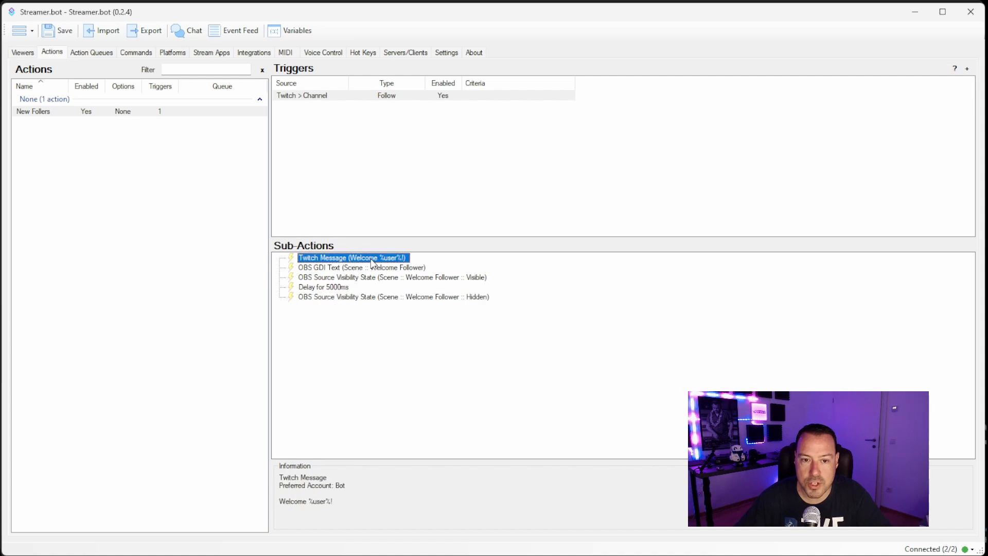
pyautogui.click(362, 269)
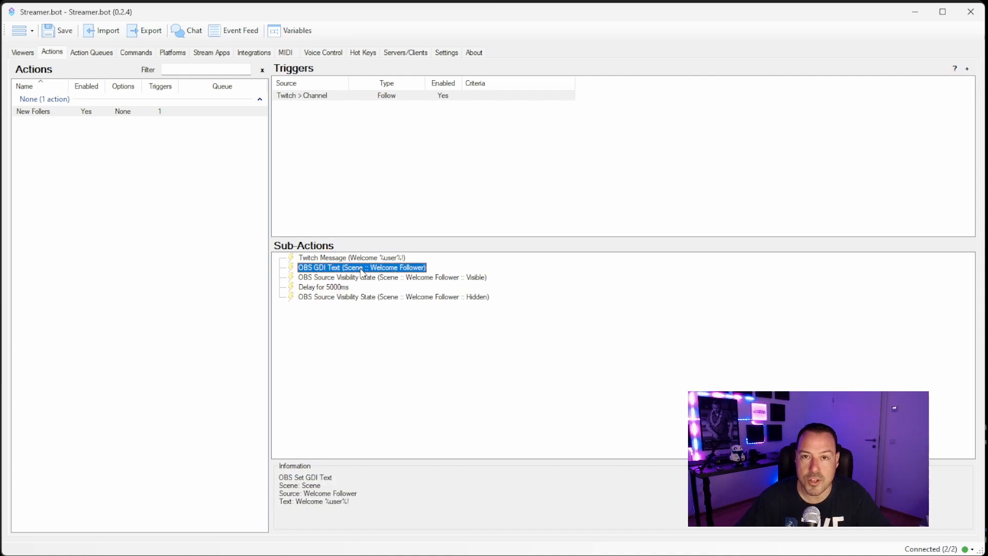
pyautogui.click(407, 277)
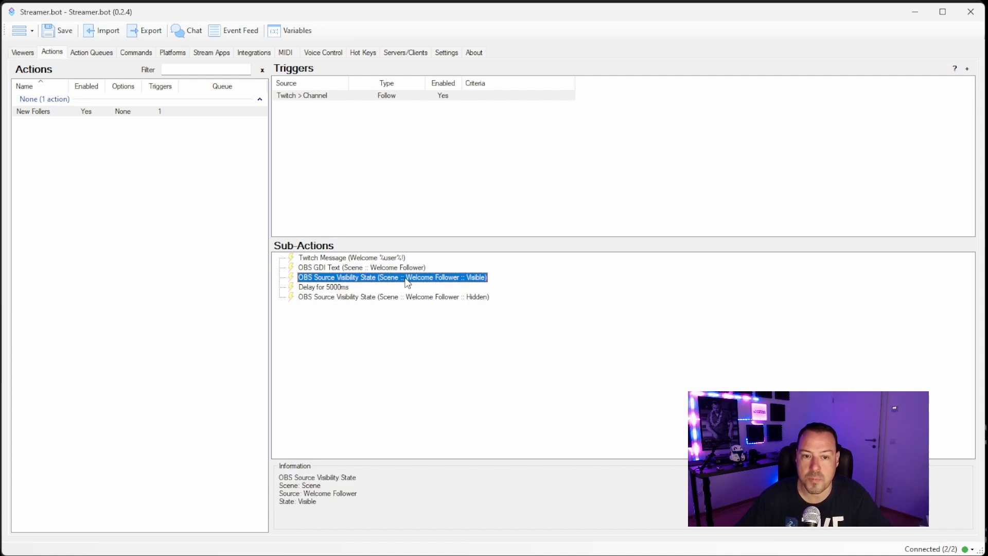
pyautogui.click(343, 287)
pyautogui.click(420, 298)
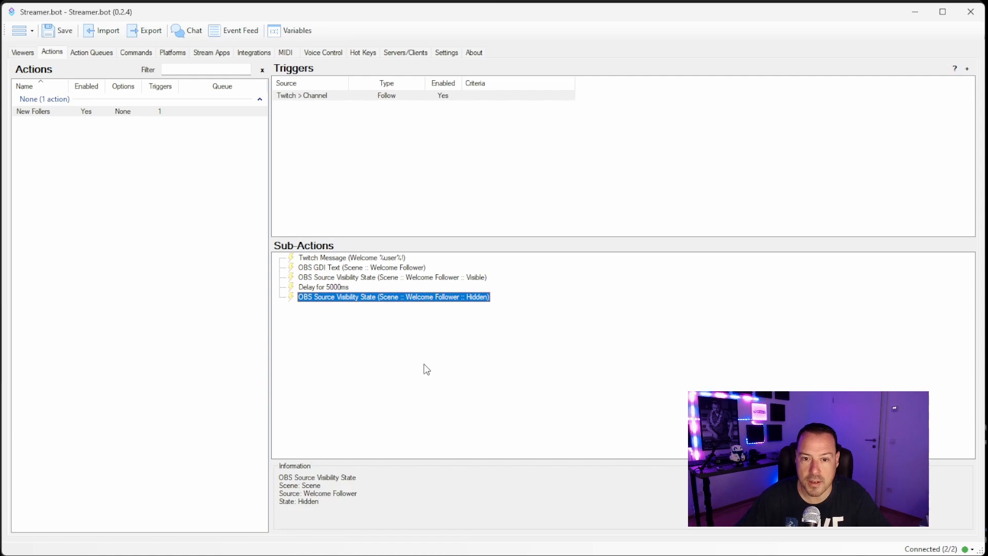
pyautogui.click(419, 96)
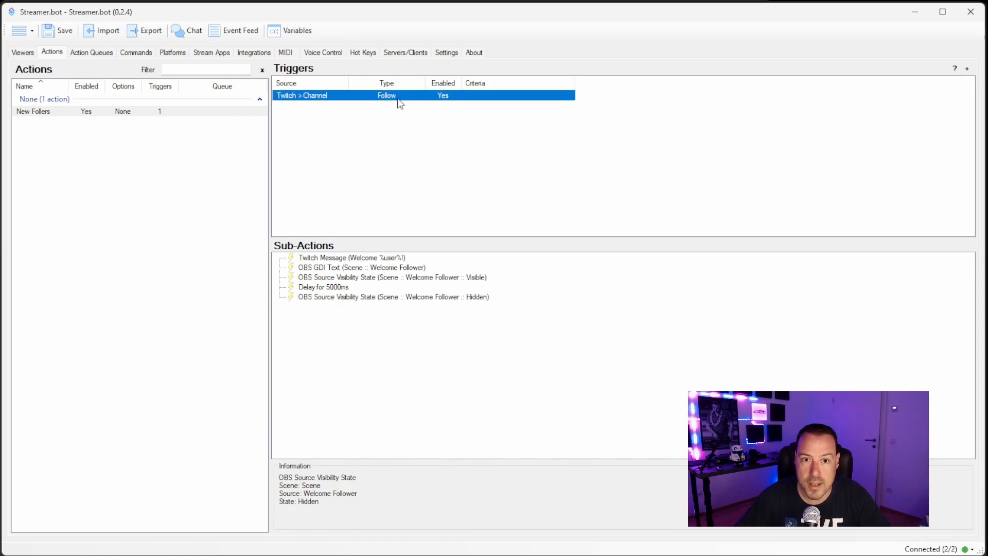
pyautogui.rightClick(400, 103)
pyautogui.click(406, 102)
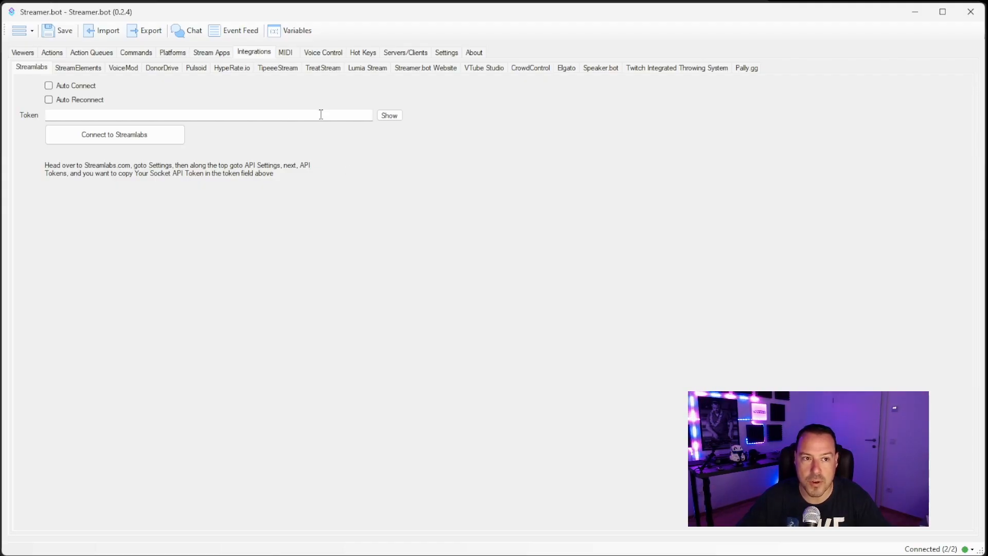
# - Review the StreamElements, DonorDrive, Lumia Stream and VTube Studio integration settings
pyautogui.click(79, 70)
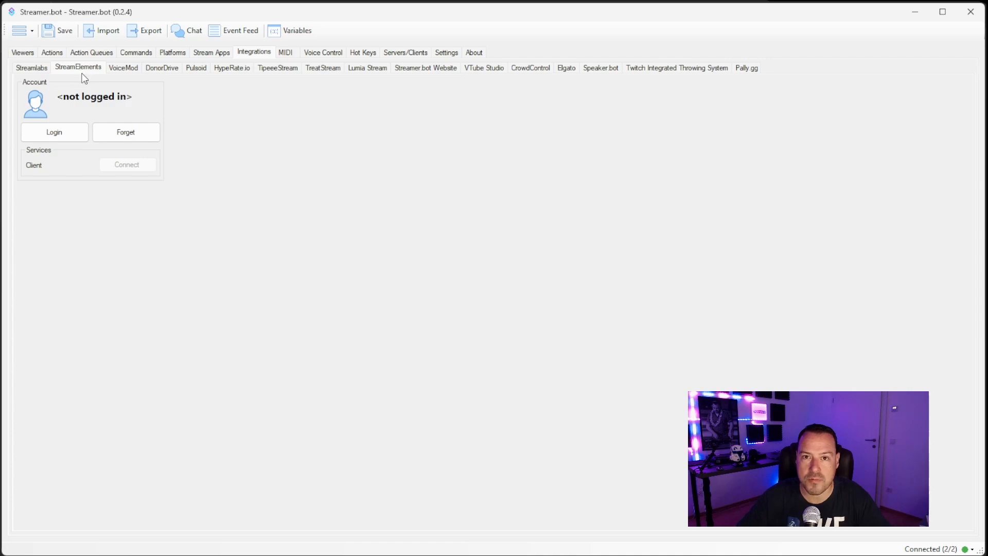
pyautogui.click(164, 68)
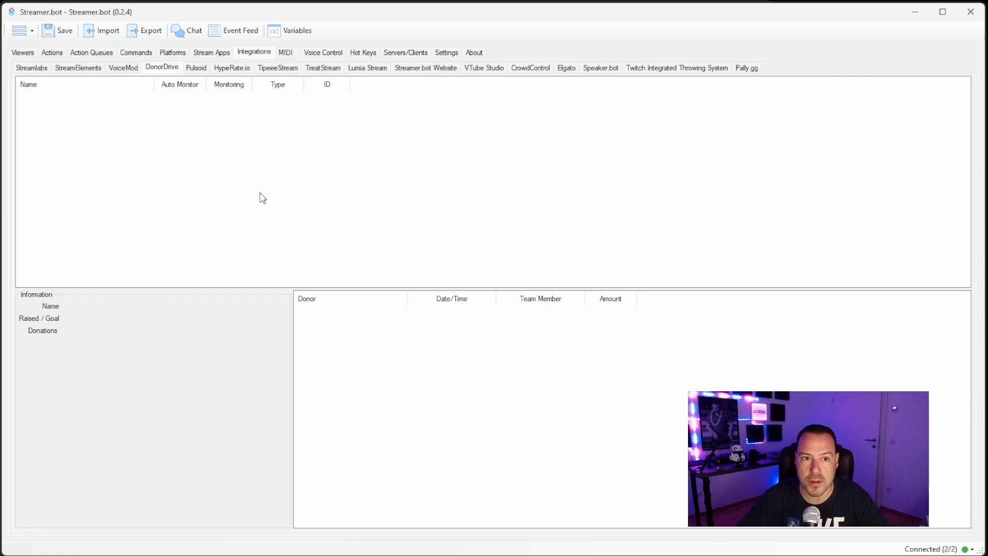
pyautogui.click(372, 73)
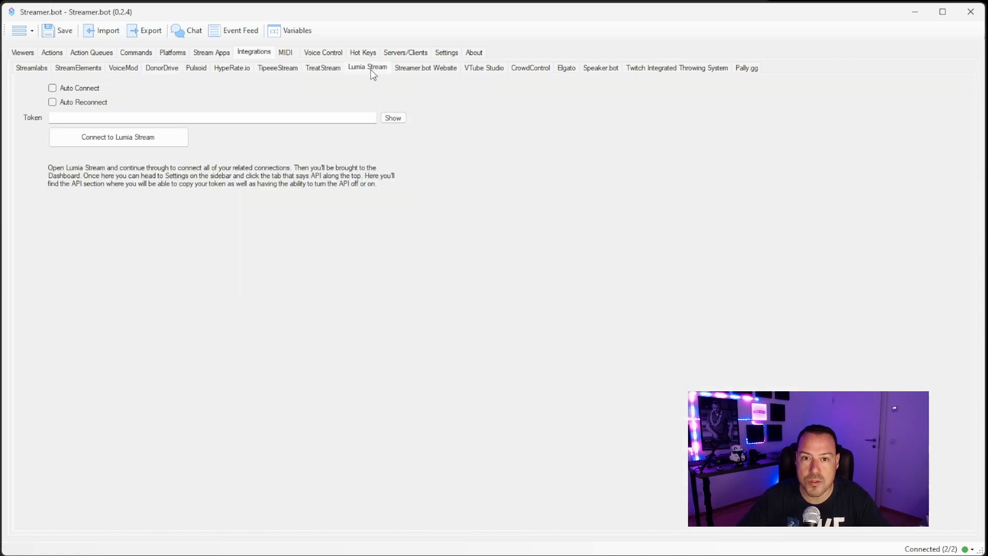
pyautogui.click(492, 71)
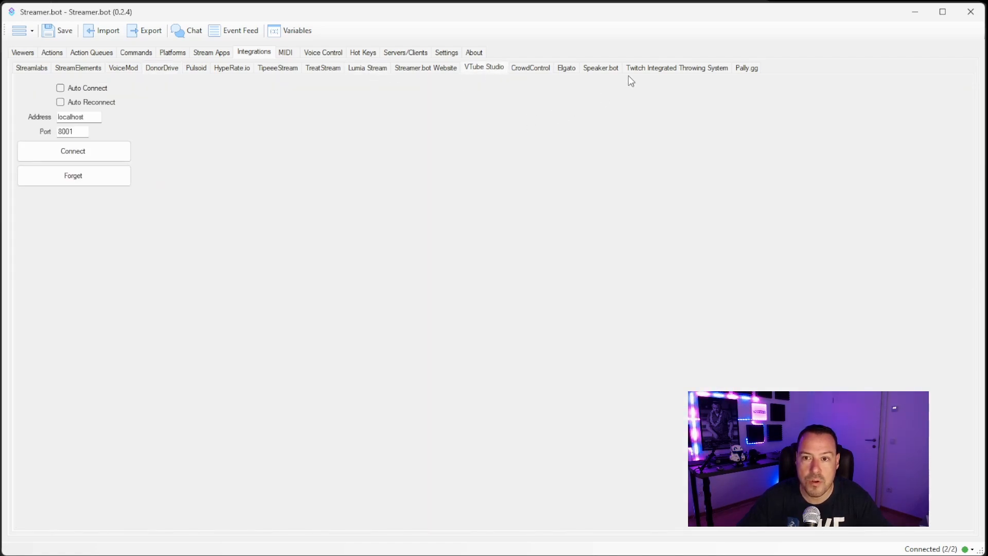
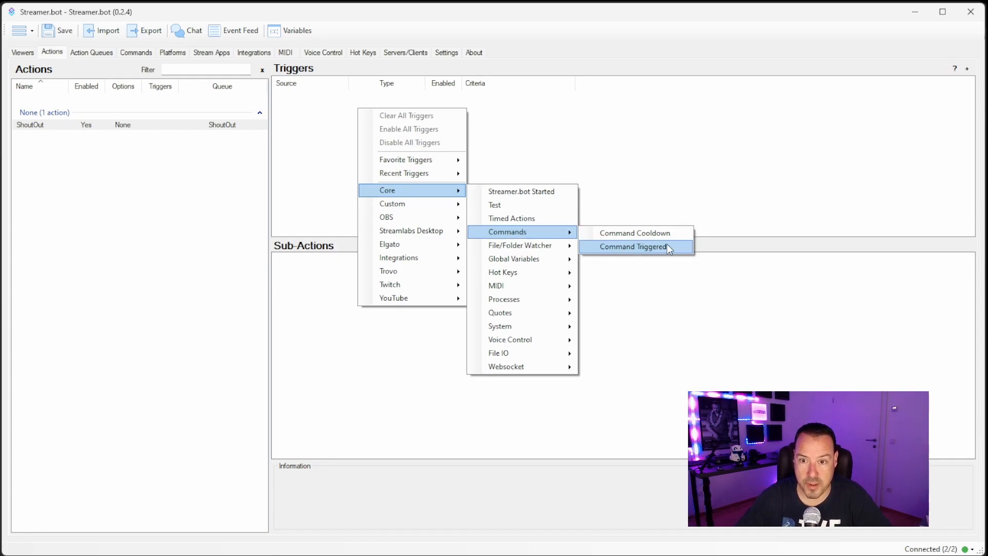
# - Add a Command Triggered trigger to the ShoutOut action with a new ShoutOut command for !so and !shoutout
pyautogui.click(649, 249)
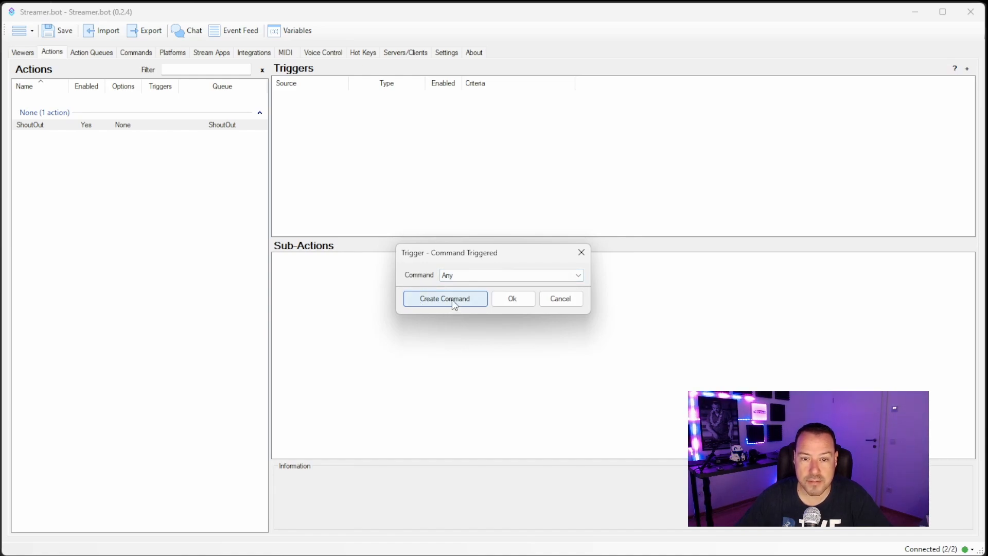
pyautogui.click(451, 299)
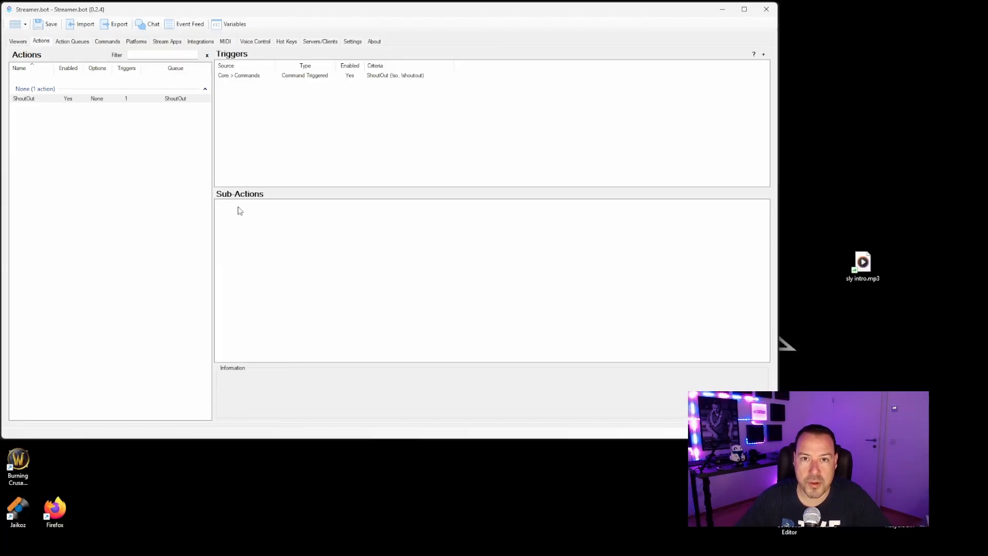
# - Add a Twitch Get User Info for Target sub-action with the source type From Input
pyautogui.rightClick(236, 204)
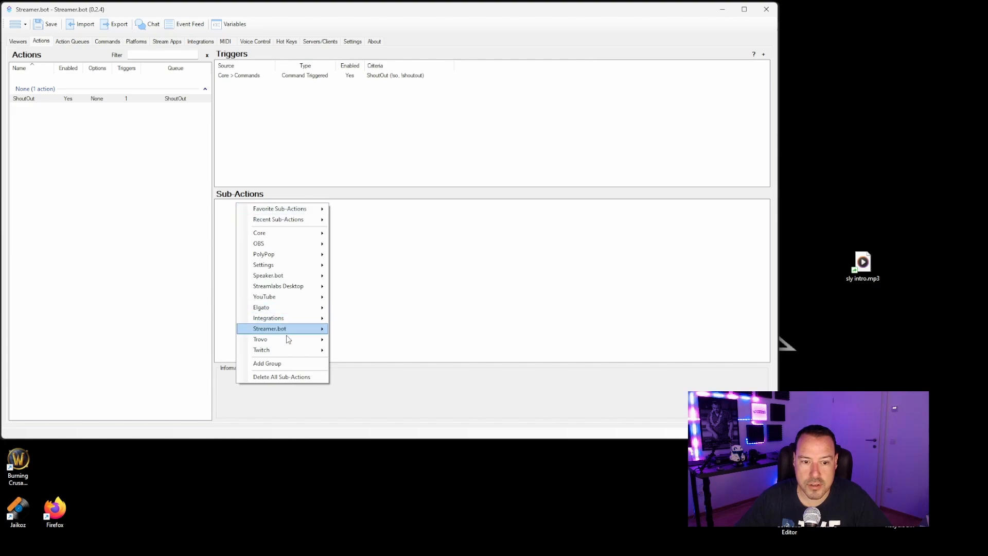
pyautogui.moveTo(298, 351)
pyautogui.moveTo(364, 502)
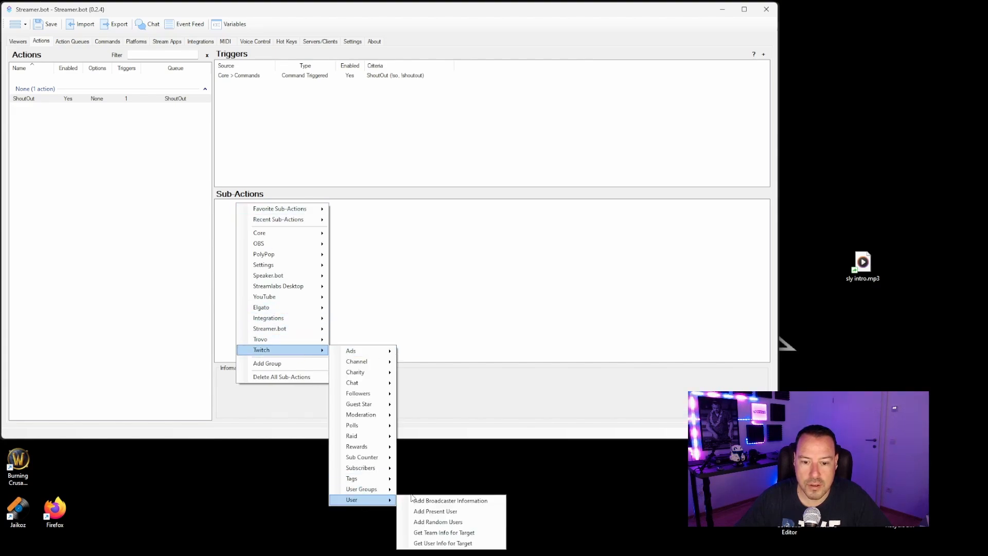
pyautogui.click(449, 543)
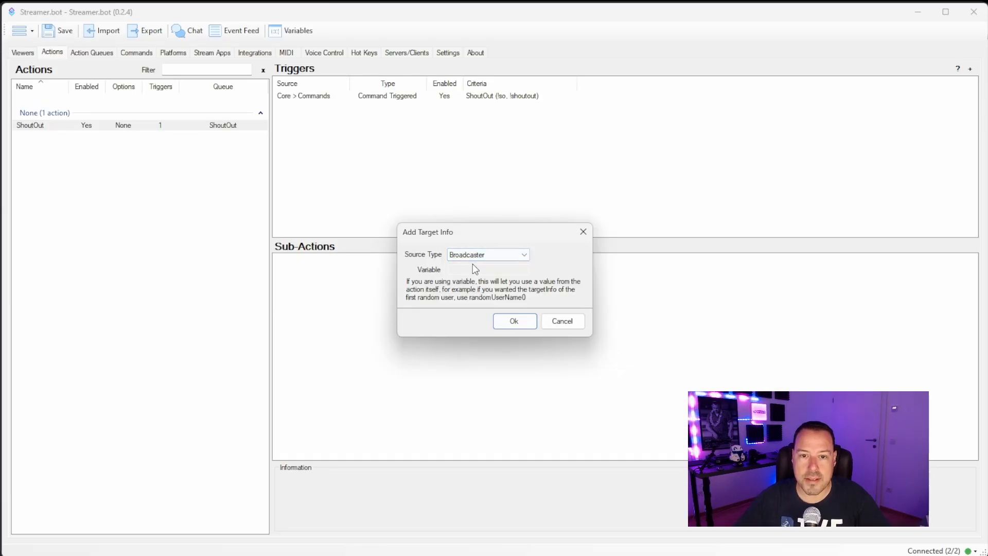
pyautogui.click(509, 254)
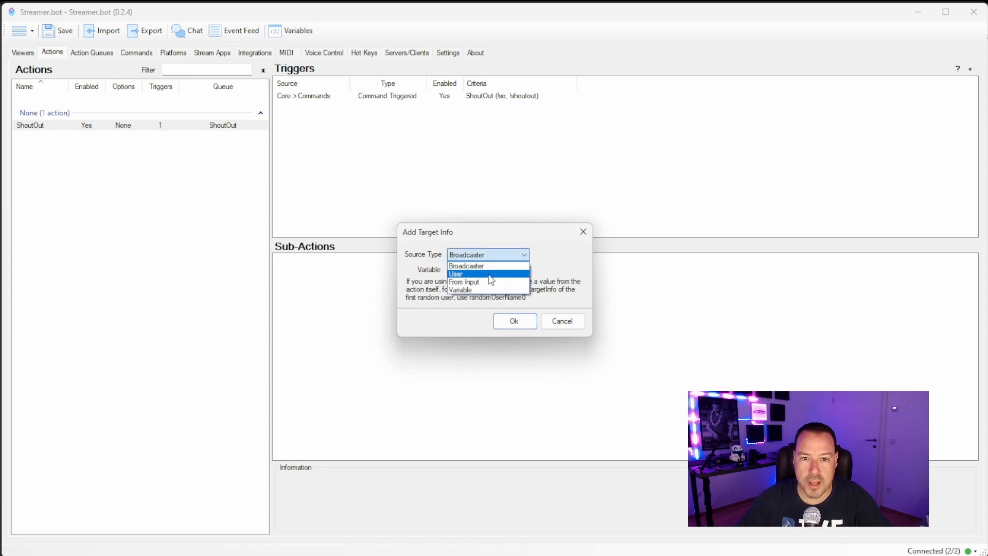
pyautogui.click(485, 282)
pyautogui.click(514, 320)
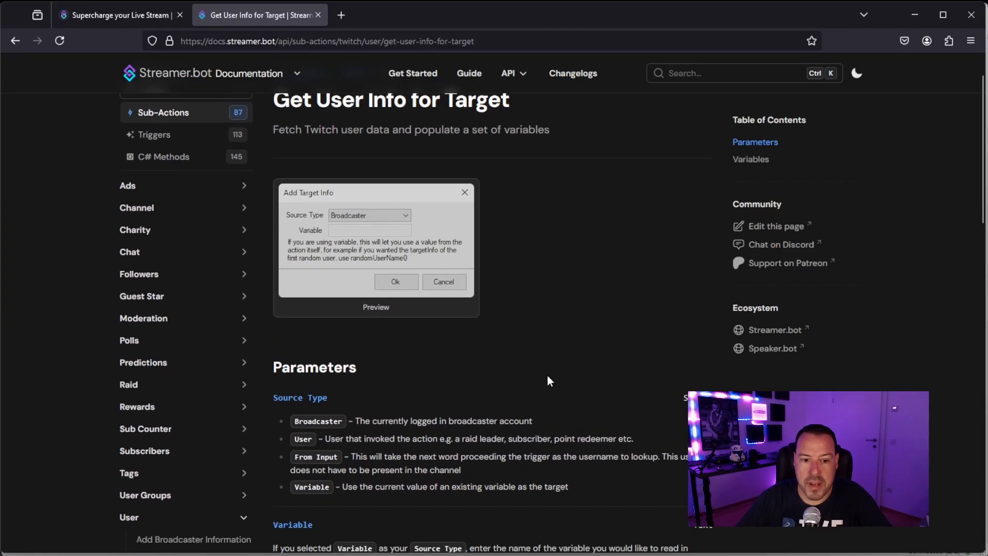
# - Check the Get User Info for Target variables in the documentation and add a Send Shoutout sub-action for %targetUser%
pyautogui.scroll(-10, 548, 378)
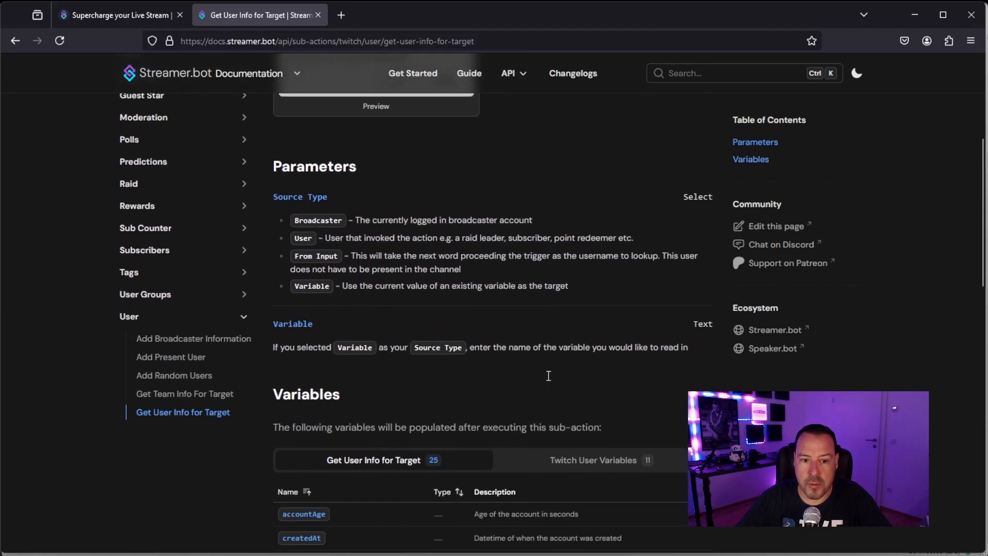
pyautogui.scroll(-5, 546, 379)
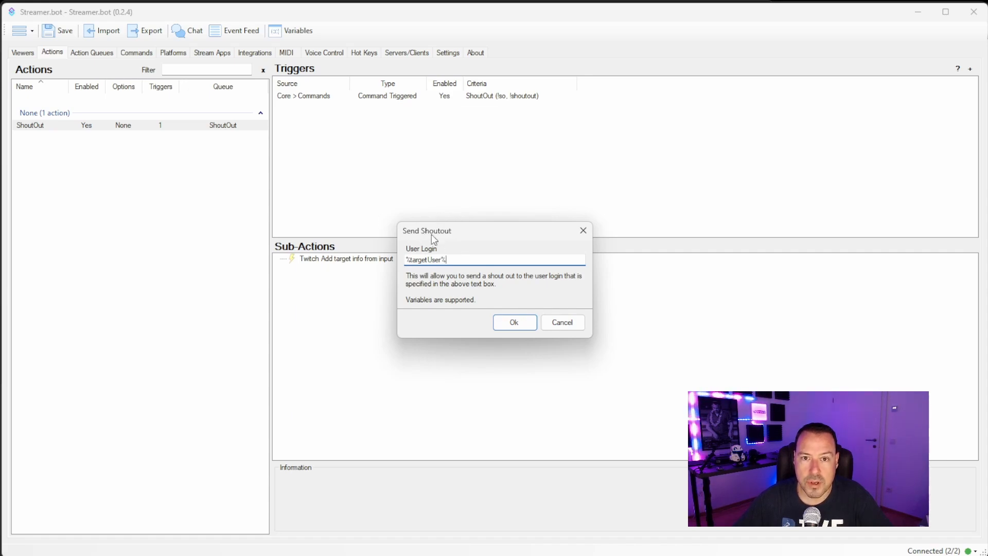
pyautogui.click(515, 327)
# - Add a Delay sub-action of 120000 milliseconds after the Send Shoutout sub-action in the ShoutOut action
pyautogui.click(356, 271)
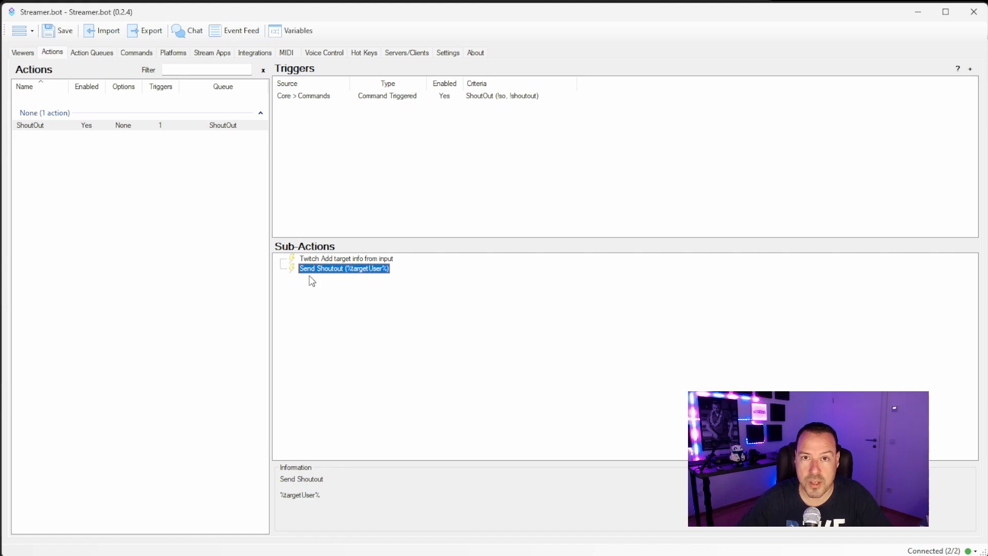
pyautogui.rightClick(333, 290)
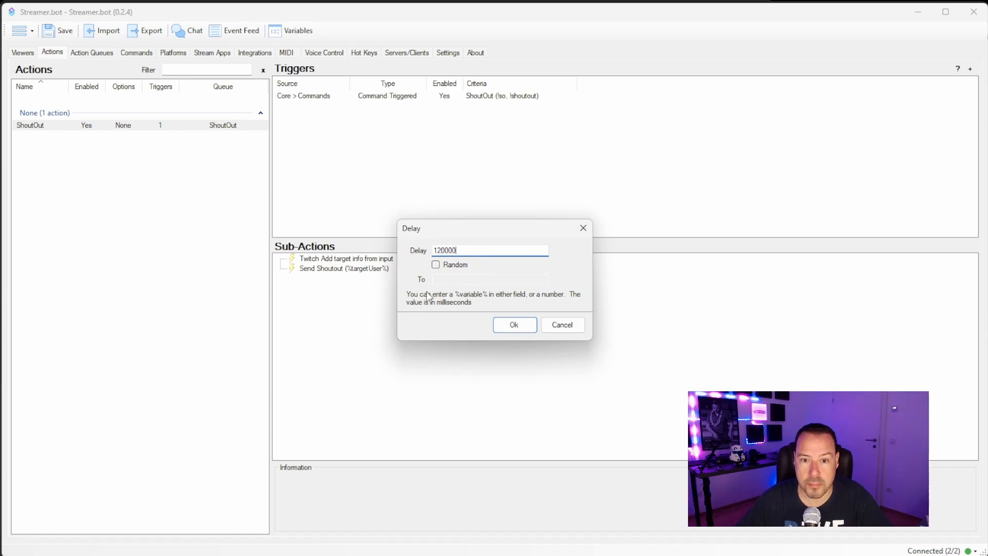
pyautogui.click(513, 324)
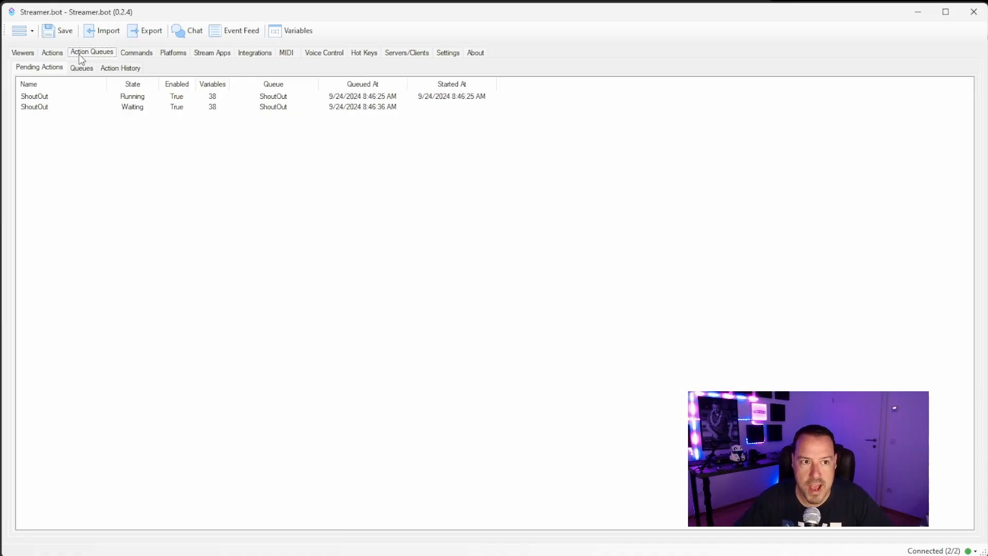
# - Compare the running and waiting ShoutOut entries among the pending queue actions with the !so commands in the Twitch chat
pyautogui.click(51, 68)
pyautogui.click(202, 96)
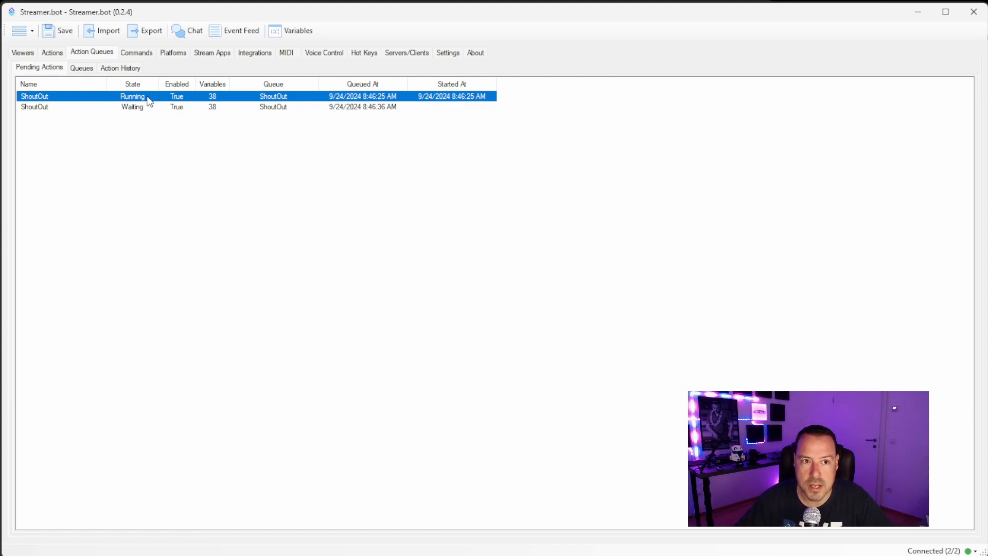
pyautogui.click(182, 107)
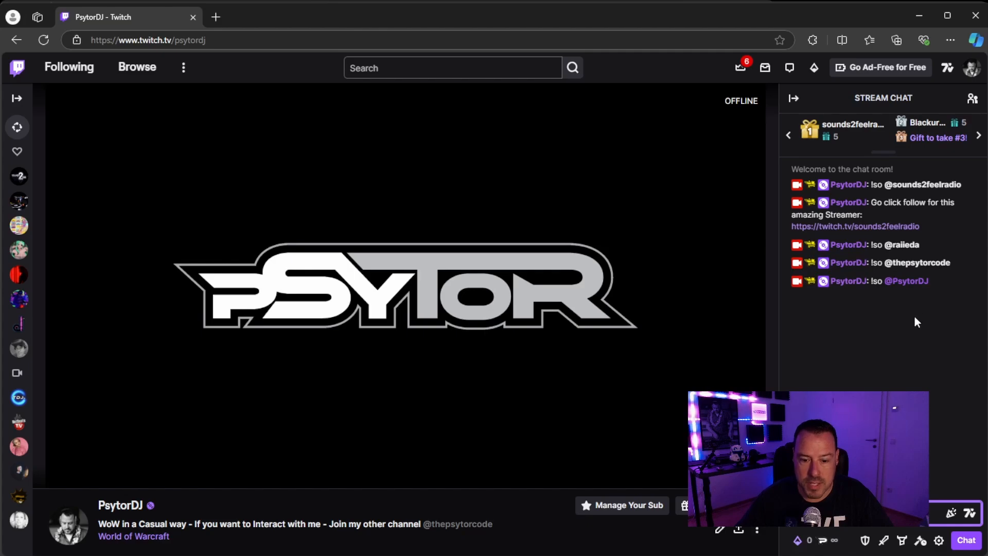
pyautogui.hotkey('alt', 'Tab')
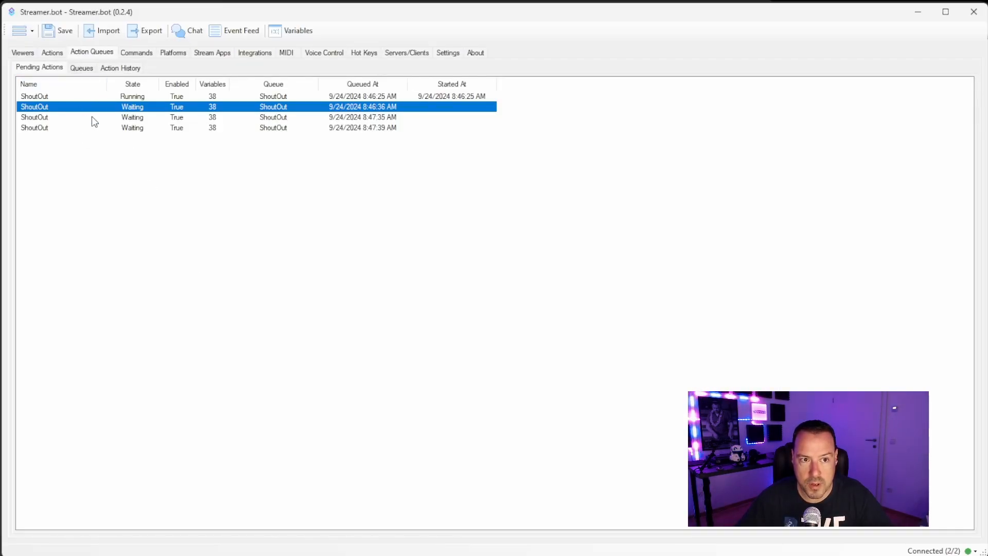
pyautogui.hotkey('alt', 'Tab')
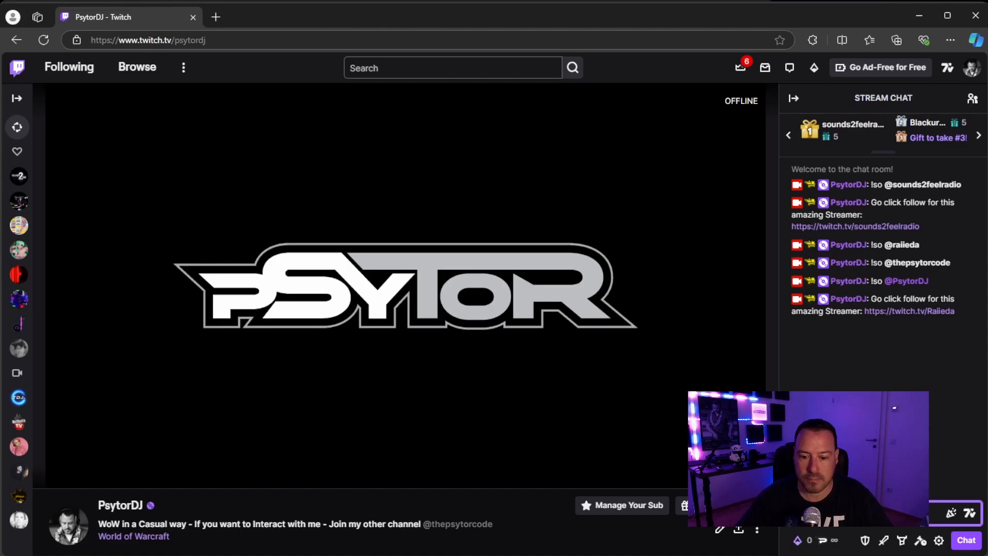
pyautogui.hotkey('alt', 'Tab')
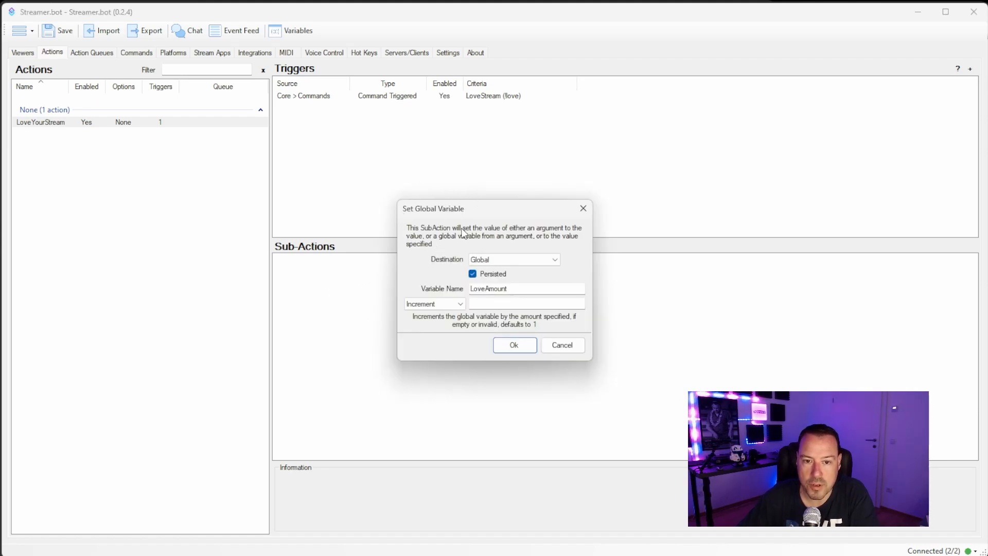
# - Add sub-actions to LoveYourStream that increment the persisted global variable LoveAmount and get it into the destination variable LoveAmount
pyautogui.click(460, 304)
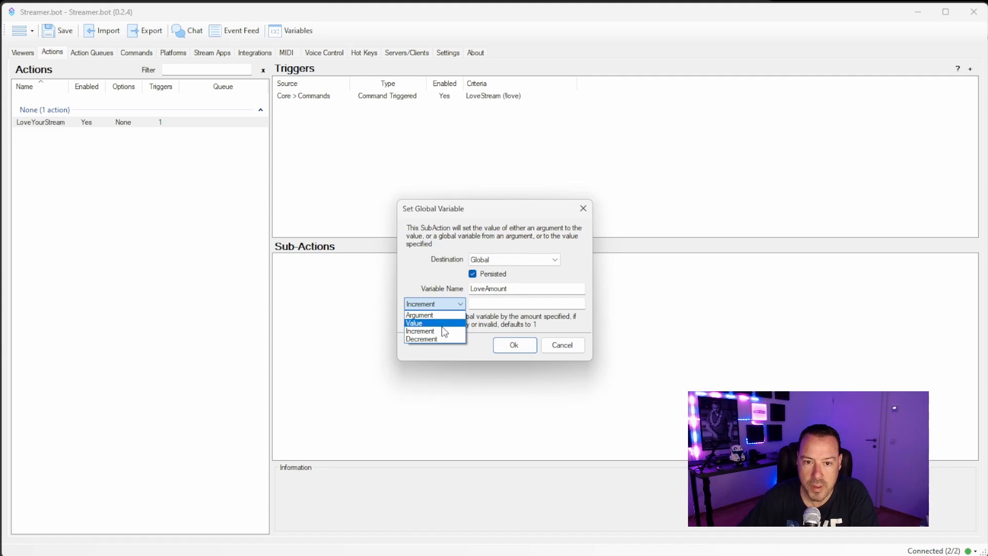
pyautogui.click(441, 324)
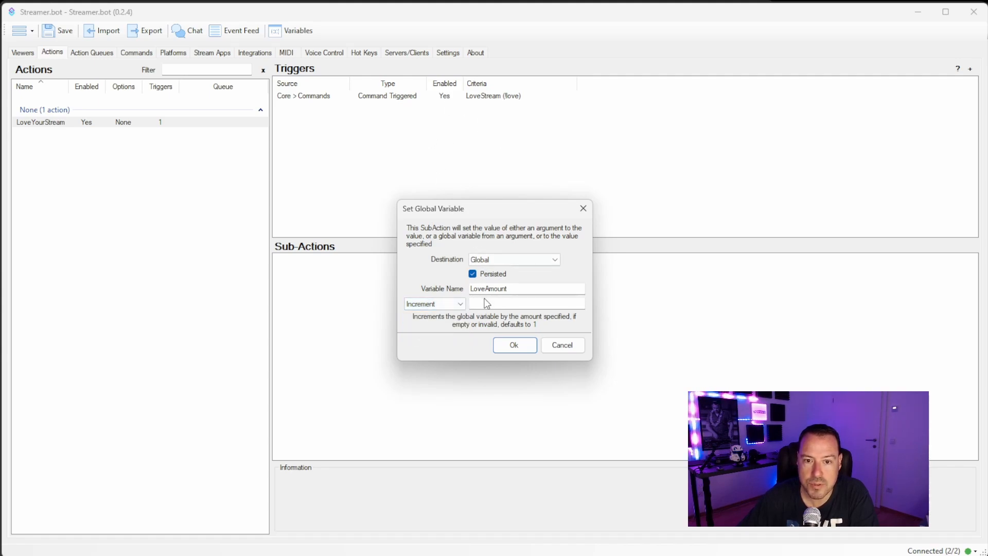
pyautogui.click(513, 344)
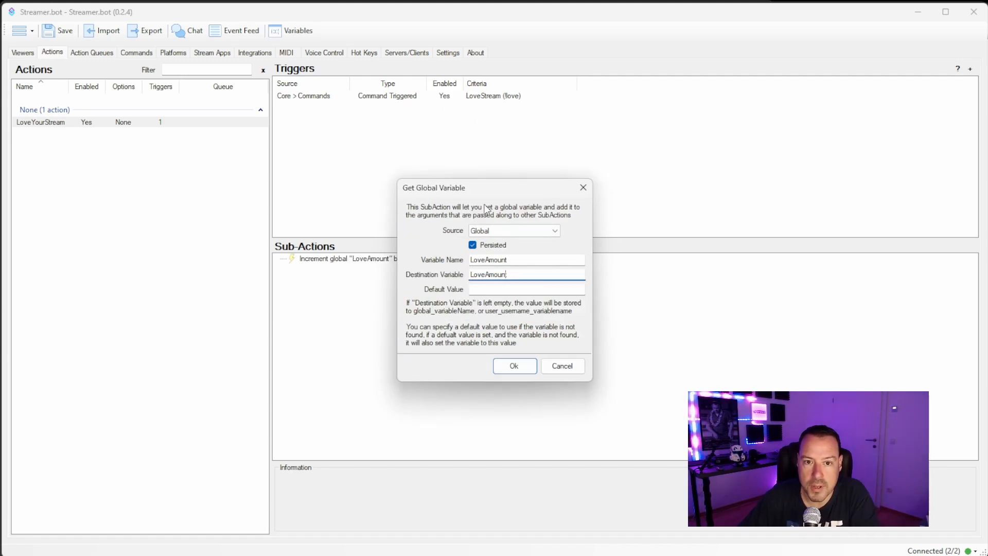
pyautogui.write('t')
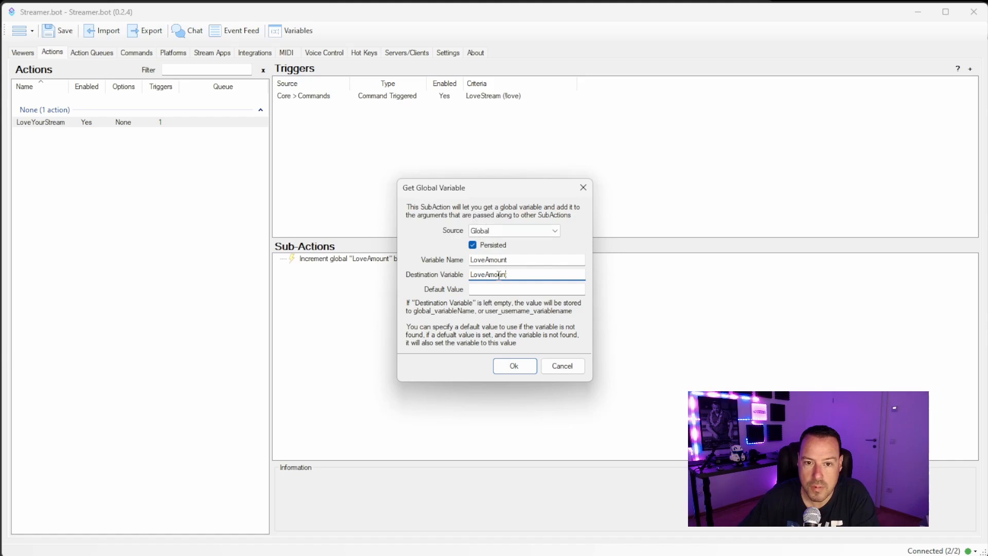
pyautogui.click(514, 366)
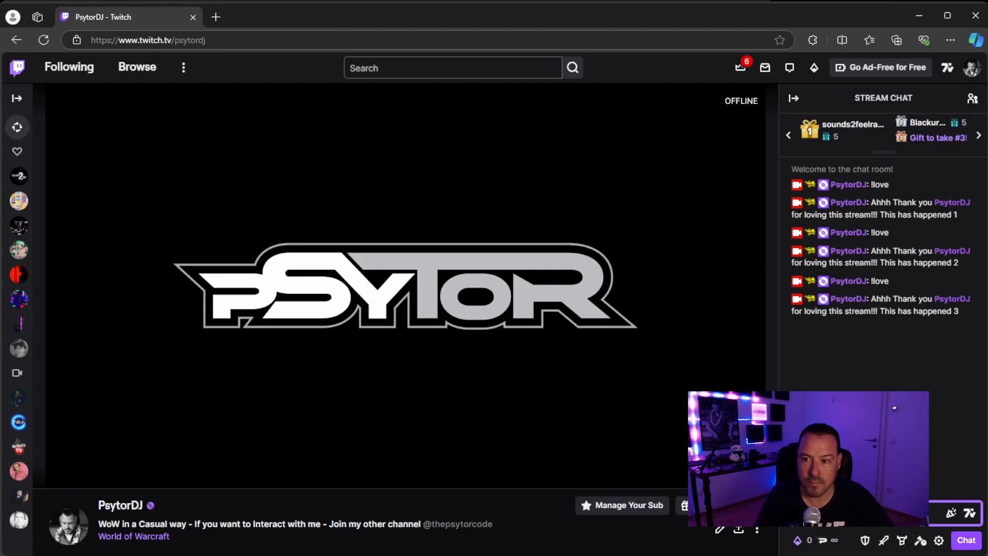
# - Browse the approved extensions on the Streamer.bot Extensions site and the active support posts on the Streamer.bot Discord server
pyautogui.moveTo(944, 233)
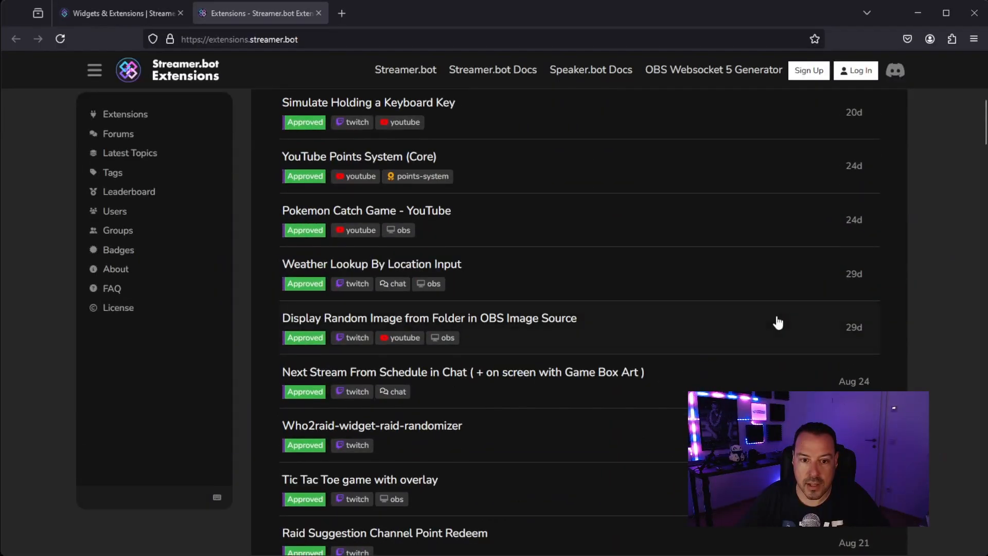
pyautogui.scroll(-10, 777, 322)
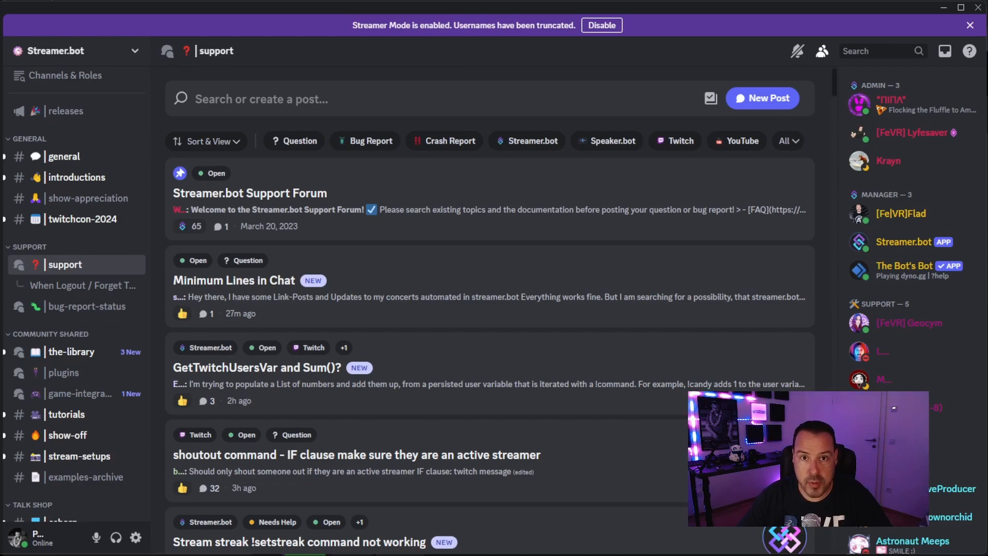
pyautogui.moveTo(43, 269)
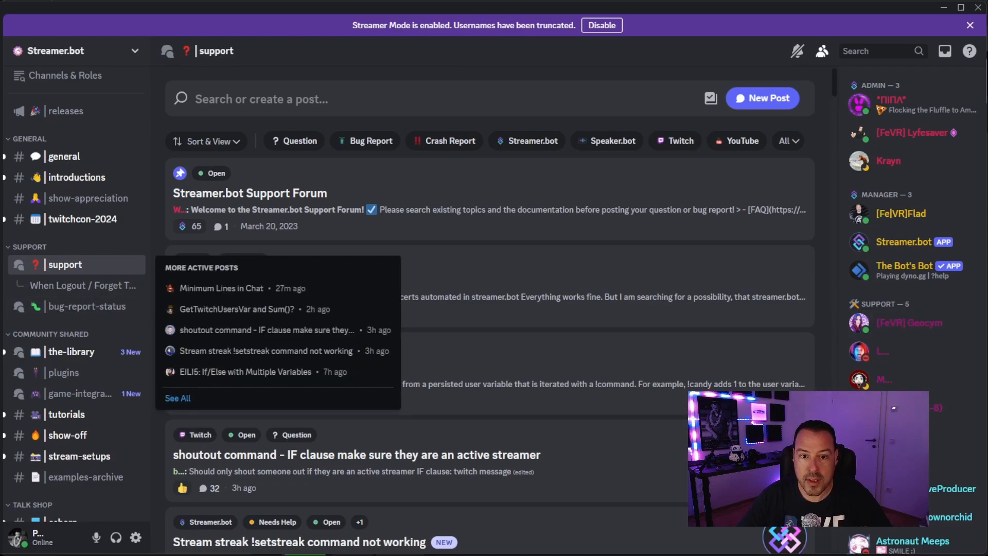